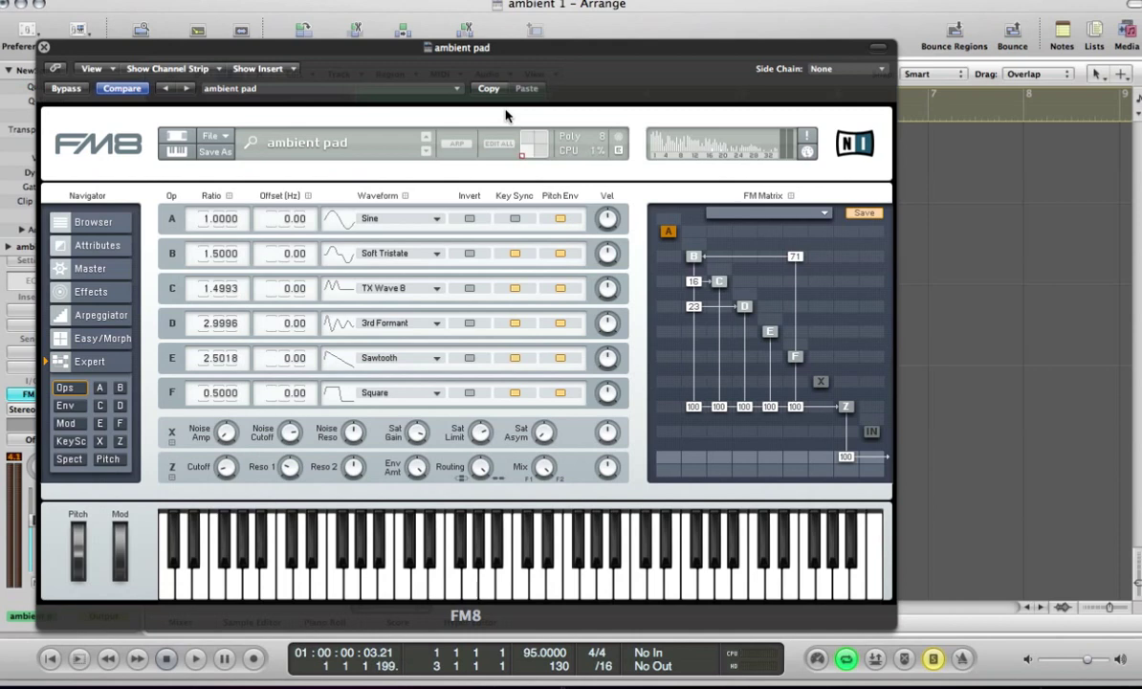
Audition the existing ambient pad from the project start, then start a blank NewSound patch in FM8
key("super+w")
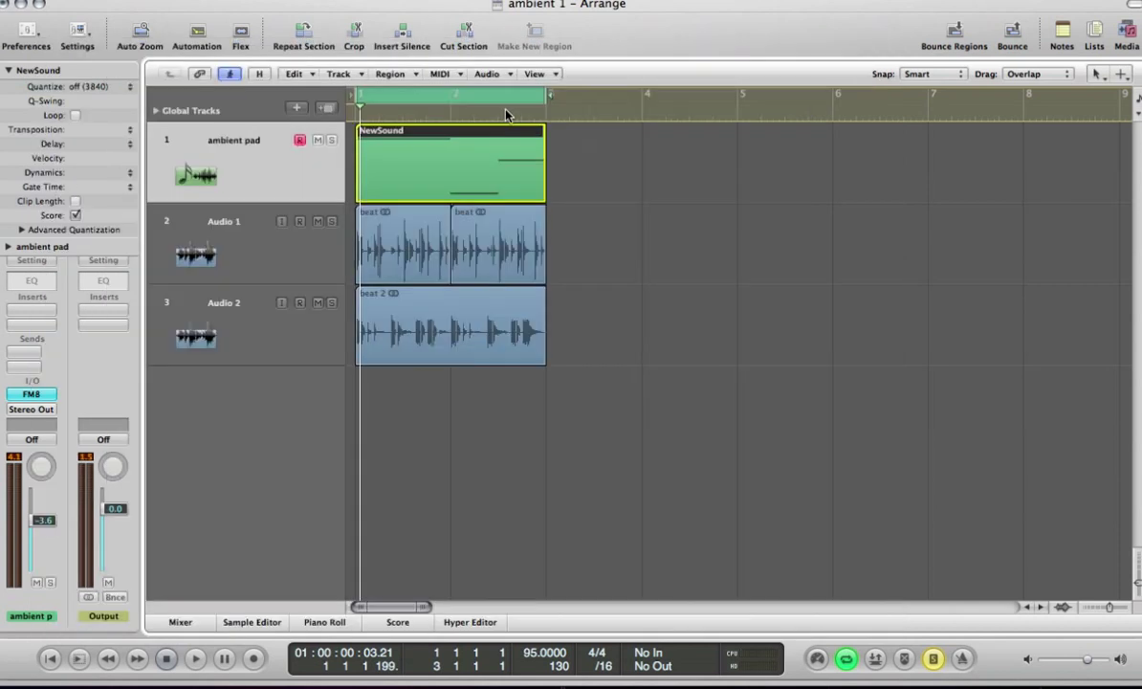
key("space")
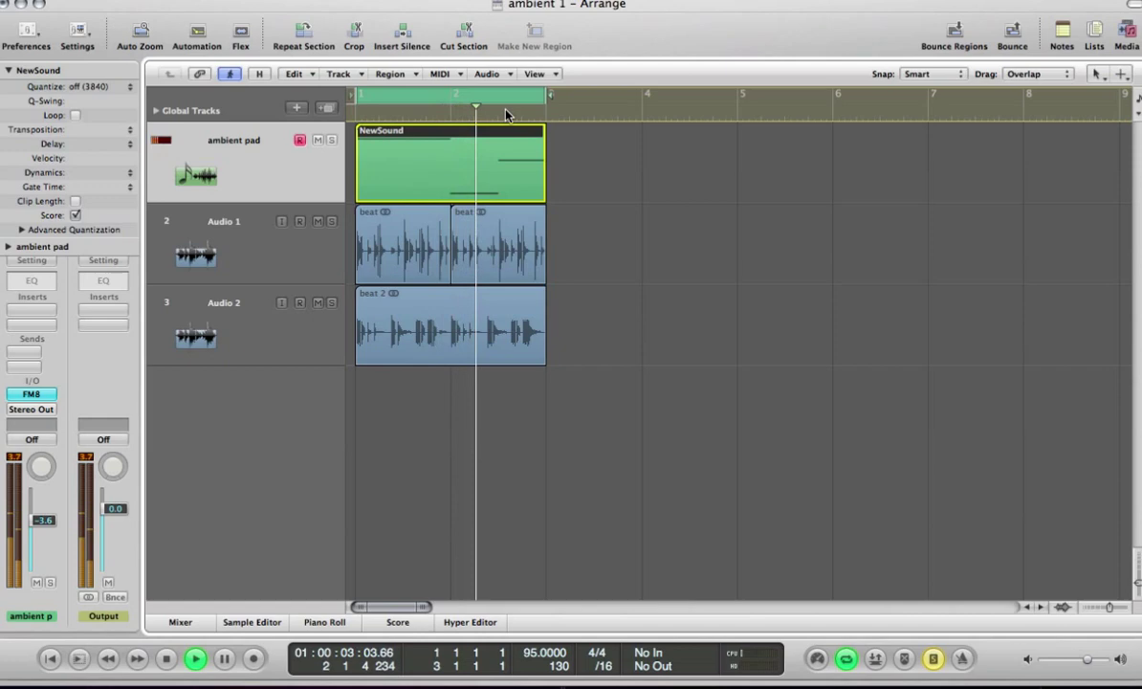
key("Return")
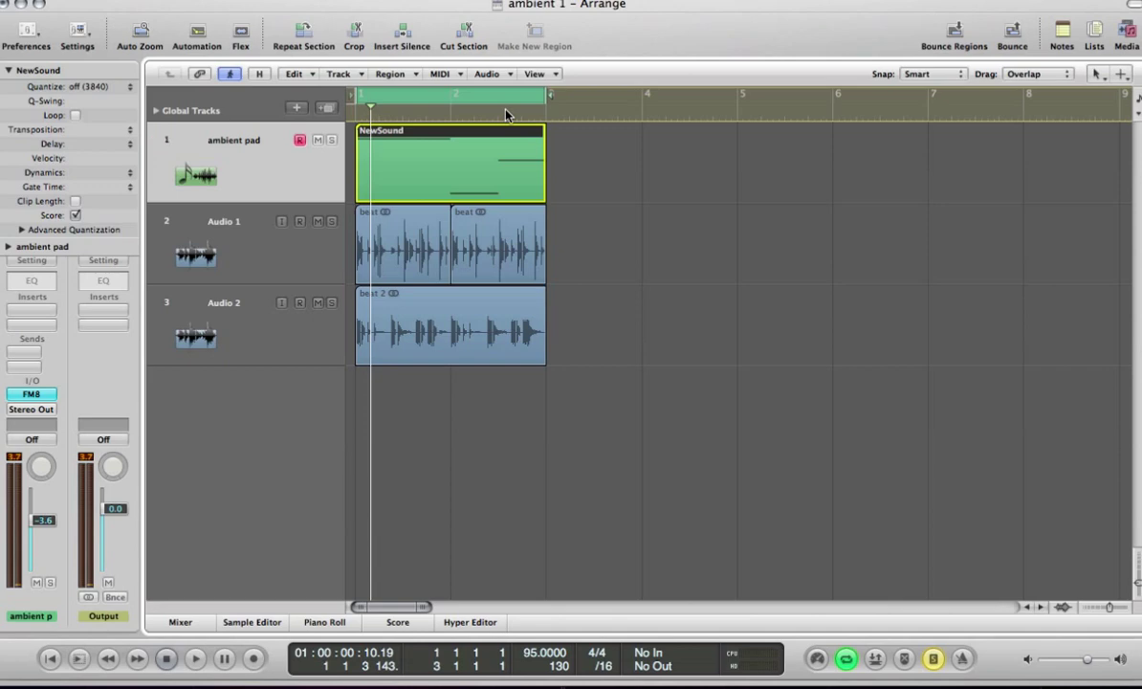
key("v")
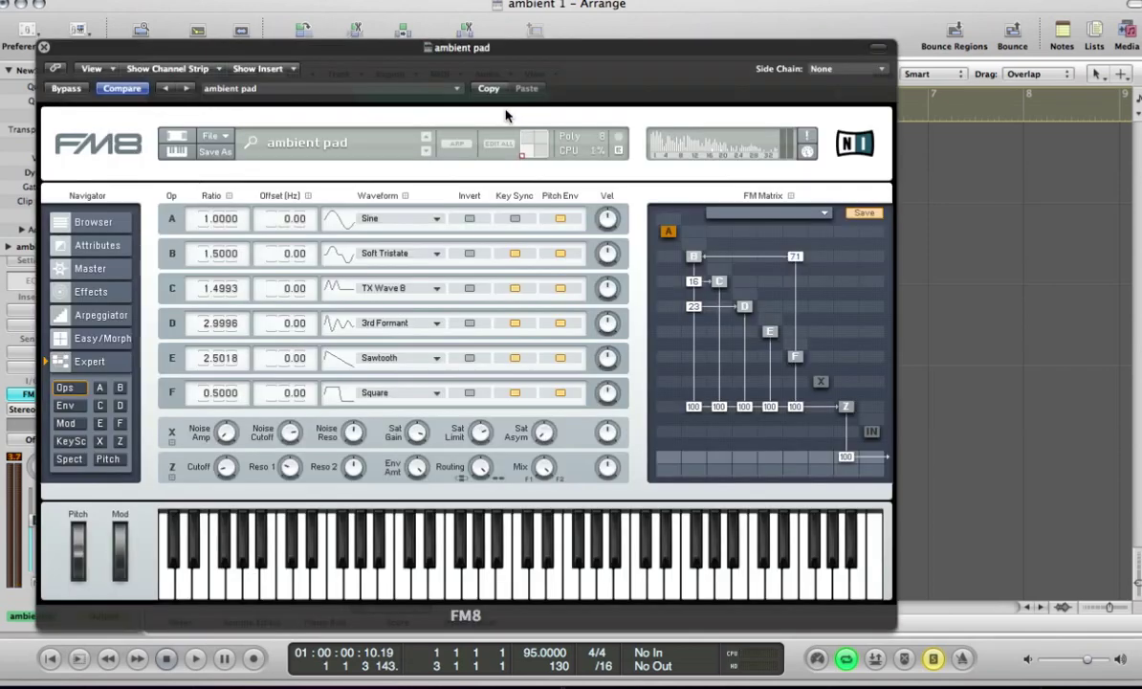
left_click(211, 135)
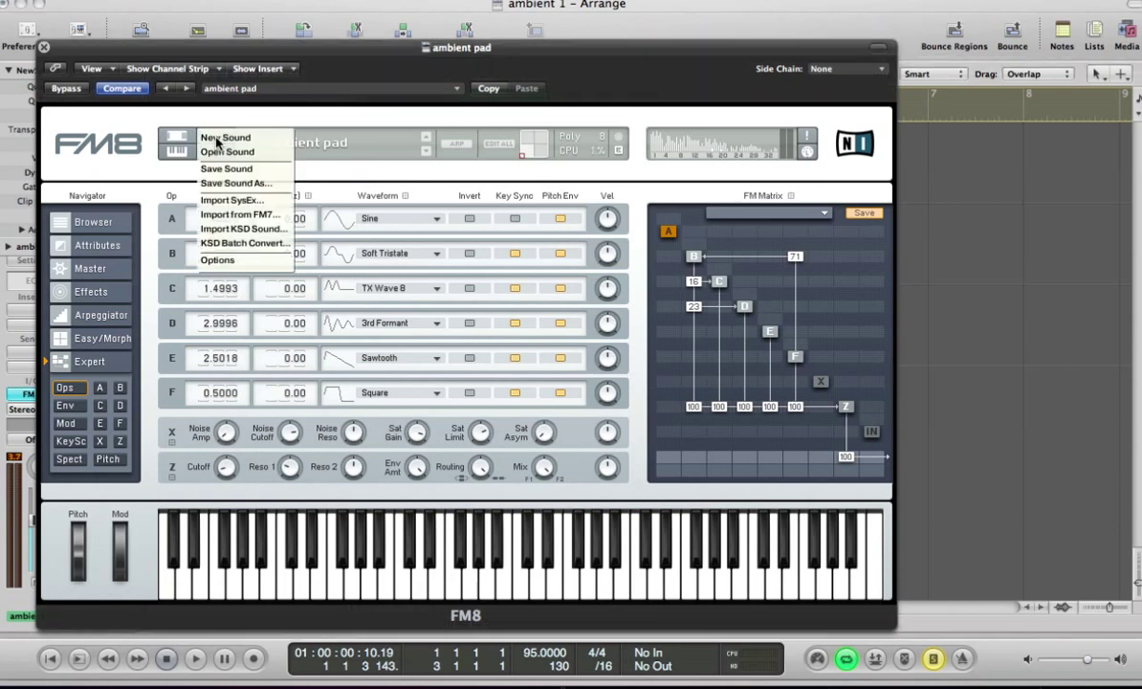
left_click(218, 139)
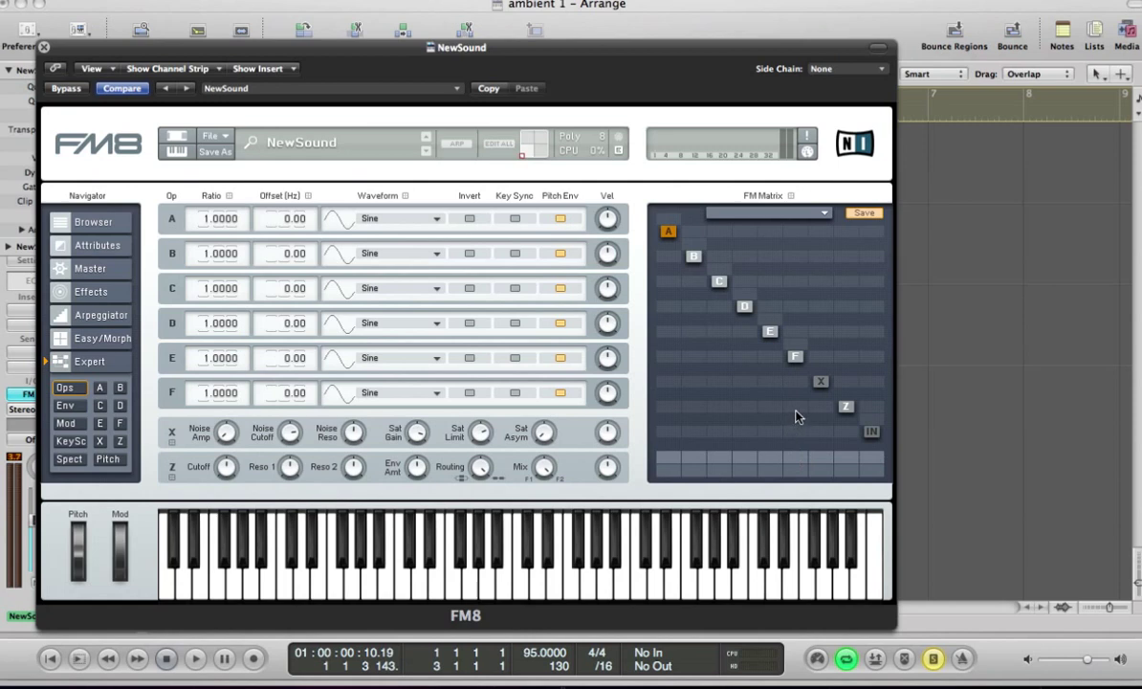
Route operators F, C and B into the Z filter at 100 in the FM Matrix
mouse_move(795, 406)
left_mouse_down()
mouse_move(795, 377)
mouse_move(752, 363)
mouse_move(719, 387)
mouse_move(745, 226)
left_mouse_up()
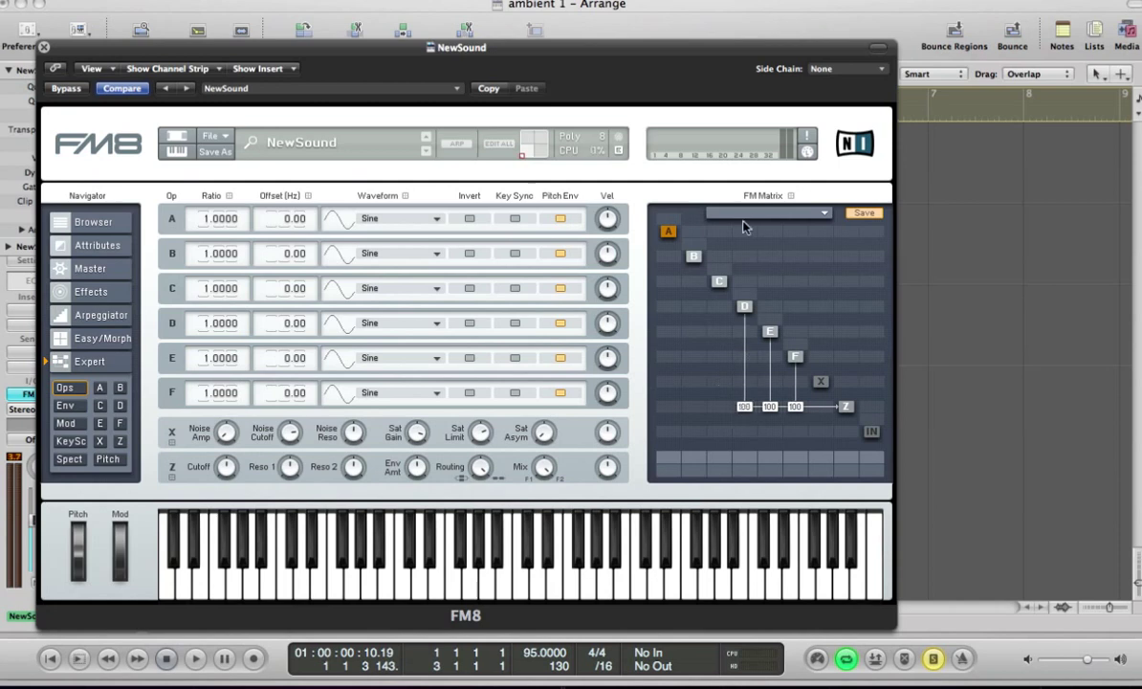
left_click_drag(719, 407, 716, 256)
left_click_drag(695, 407, 708, 267)
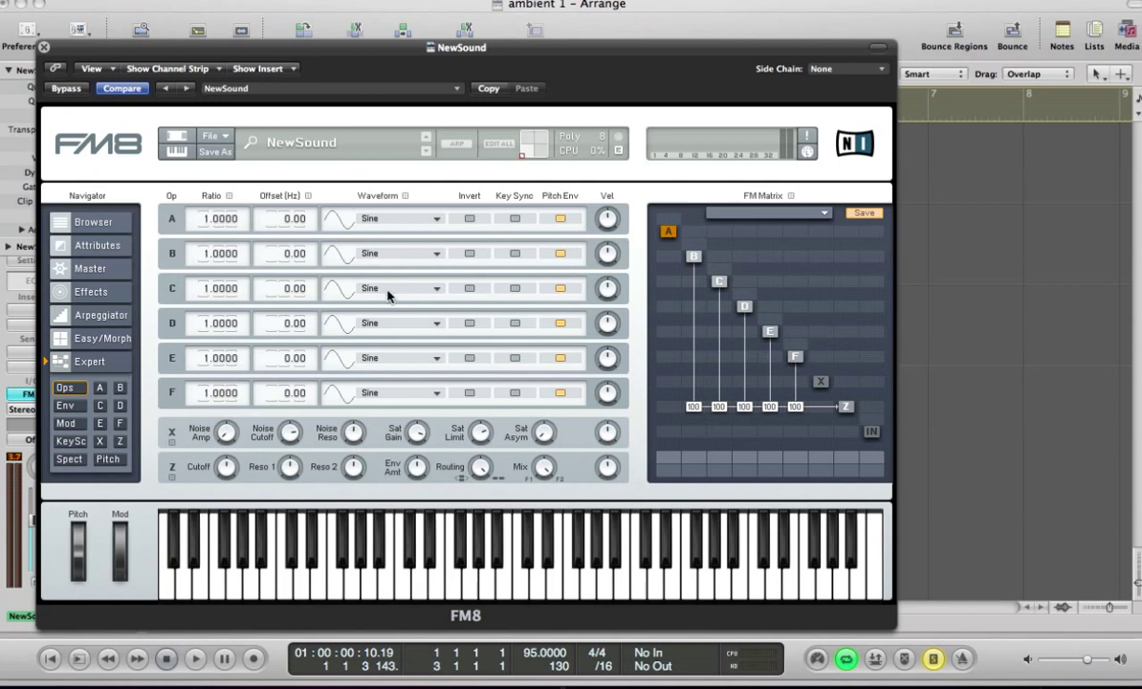
Make operator F a Square wave at ratio 0.5 and operator E a Sawtooth at ratio 2.5018
left_click(388, 393)
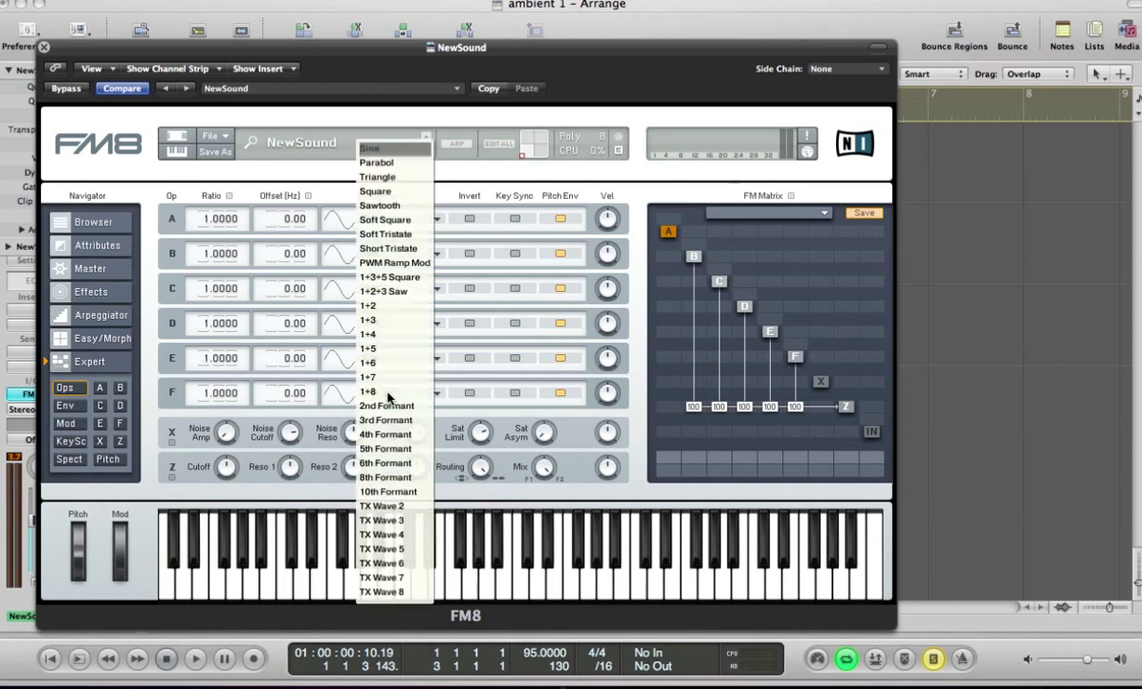
left_click(385, 192)
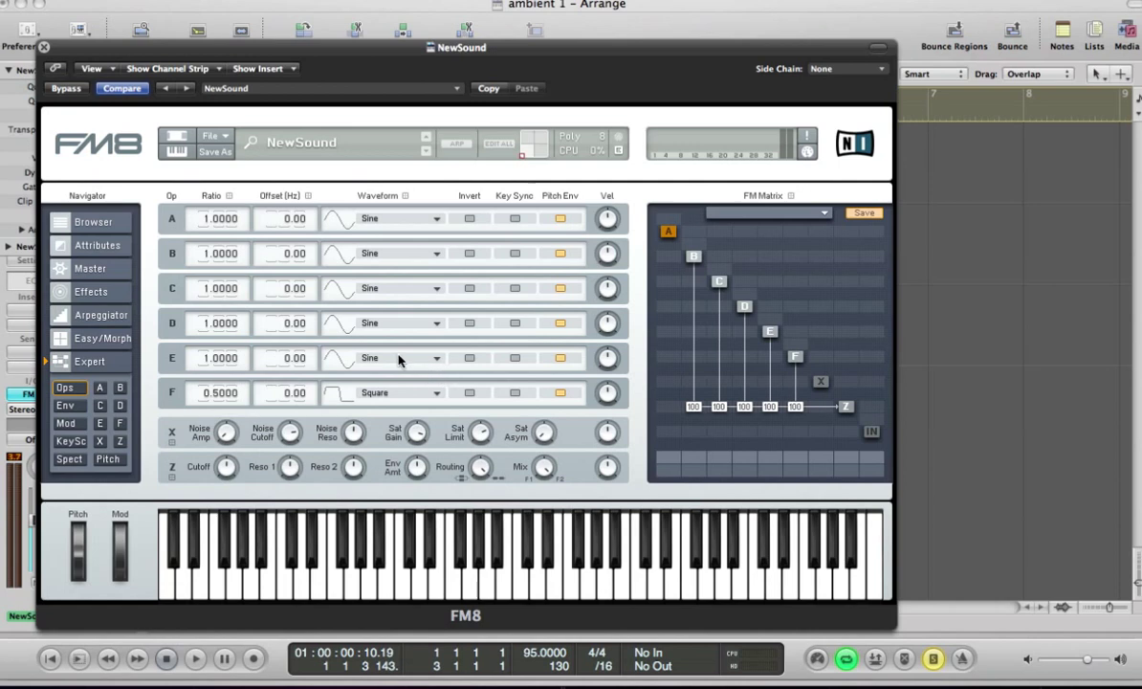
left_click(372, 332)
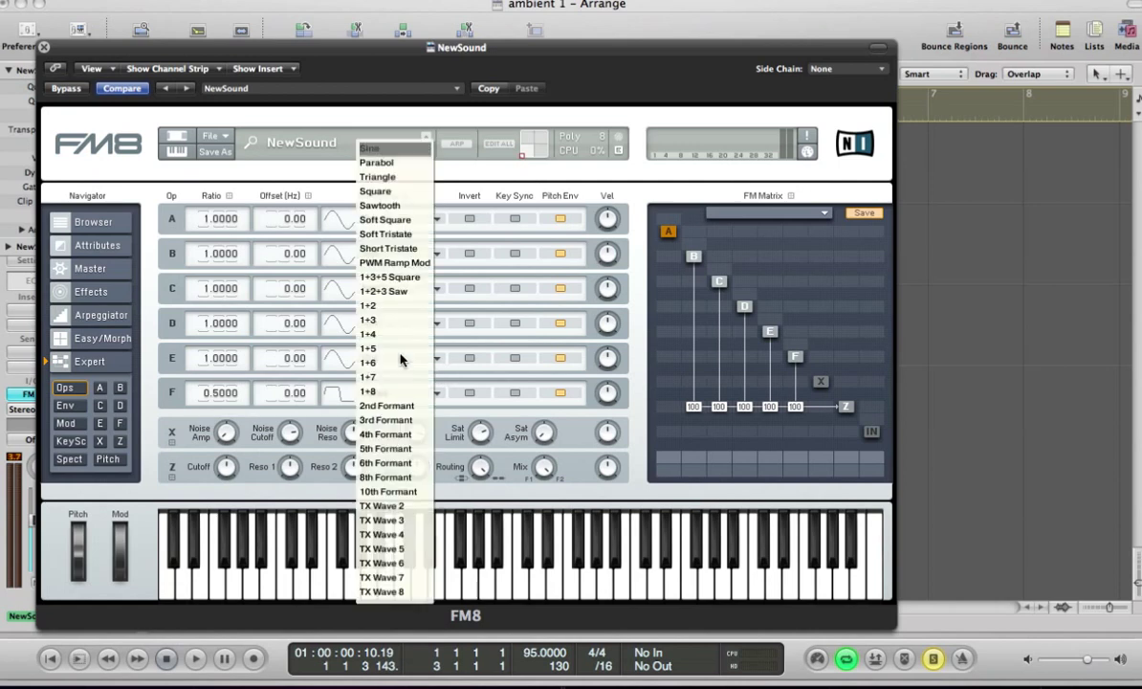
left_click(383, 206)
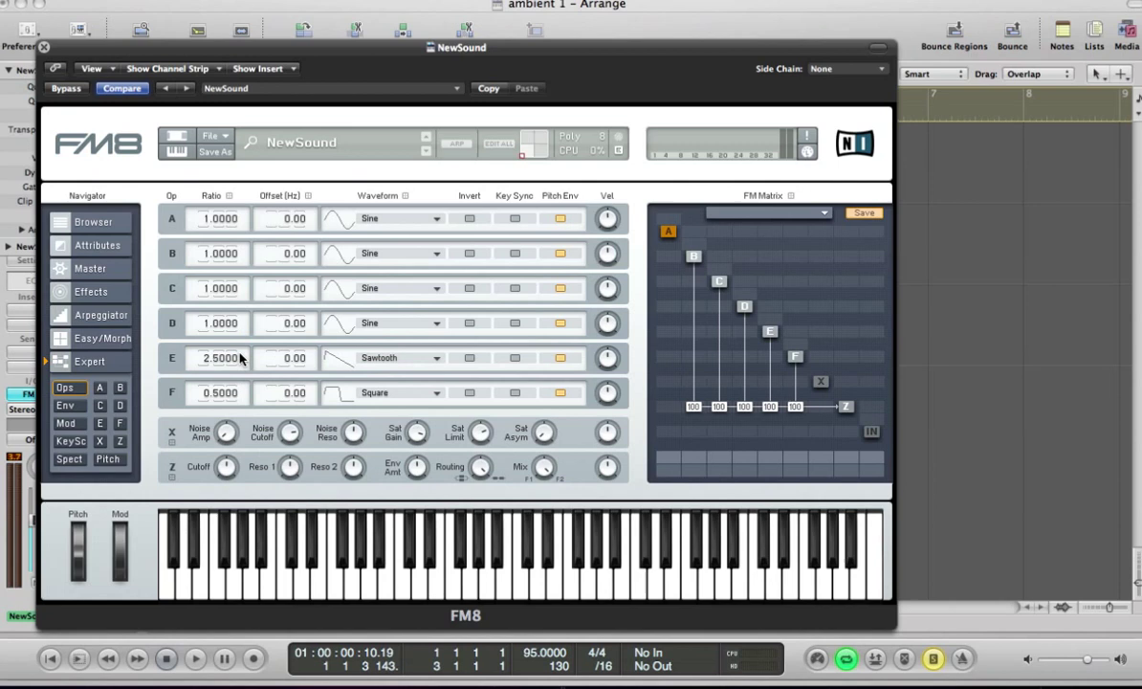
left_click_drag(238, 357, 245, 353)
Give operator D a 3rd Formant wave at ratio 2.9996, detuned just below 3
left_click(395, 324)
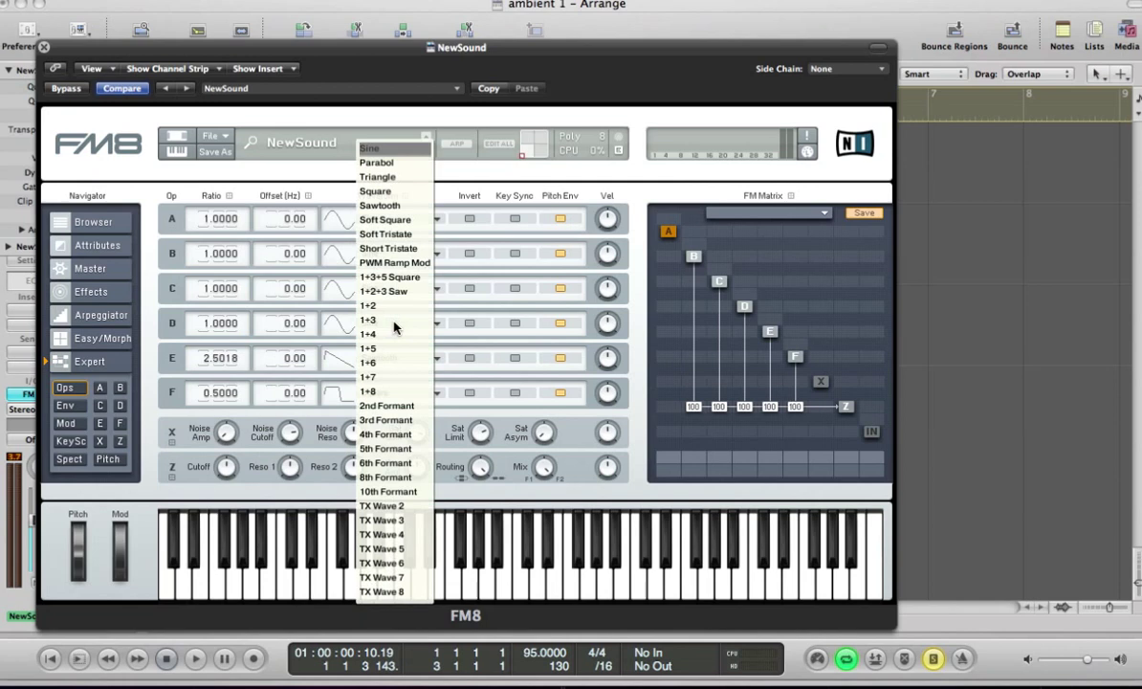
left_click(356, 419)
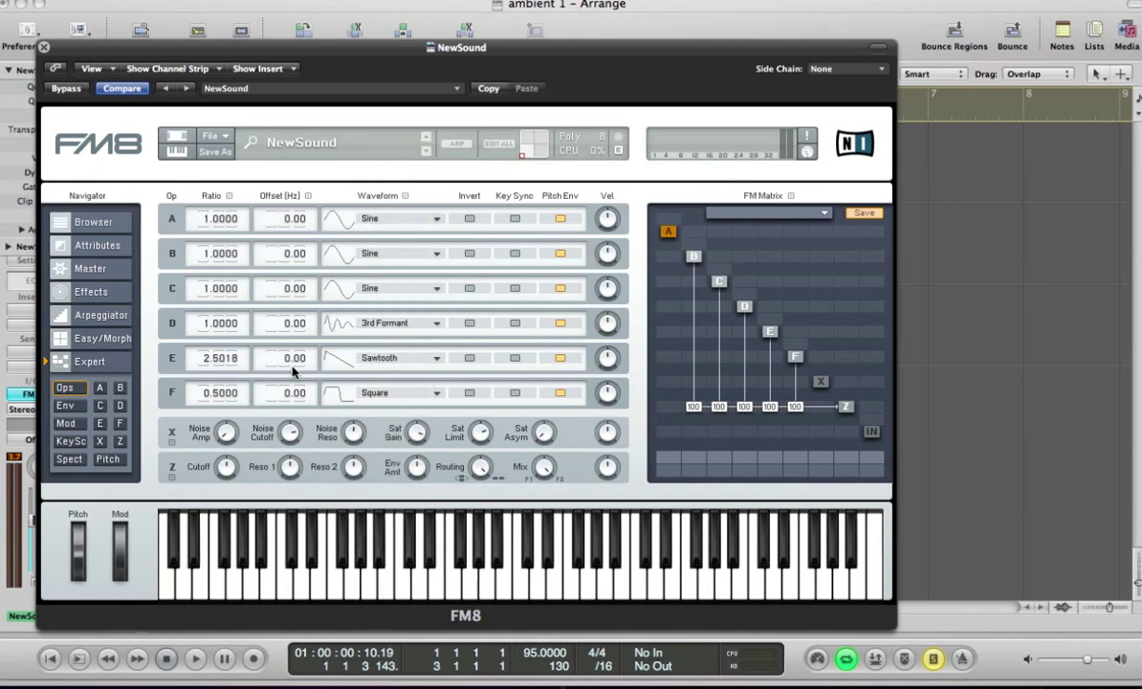
double_click(210, 326)
type("3")
key("Return")
left_click_drag(228, 328, 238, 332)
Give operator C a TX Wave 8 at ratio 1.5
left_click(340, 280)
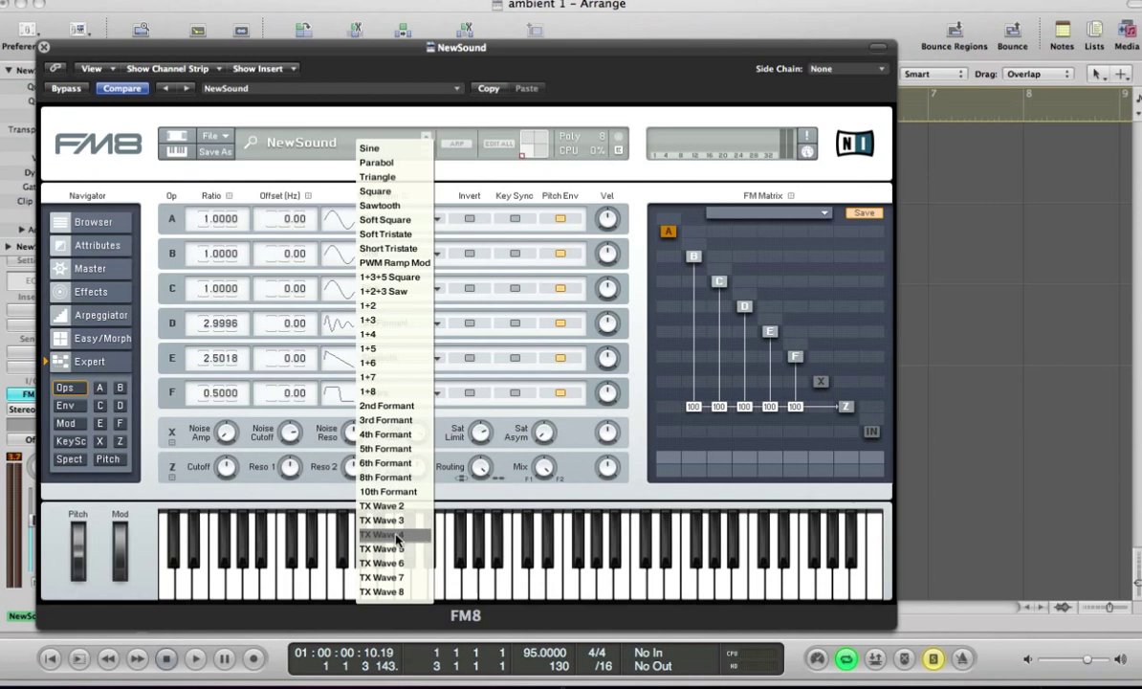
left_click(385, 592)
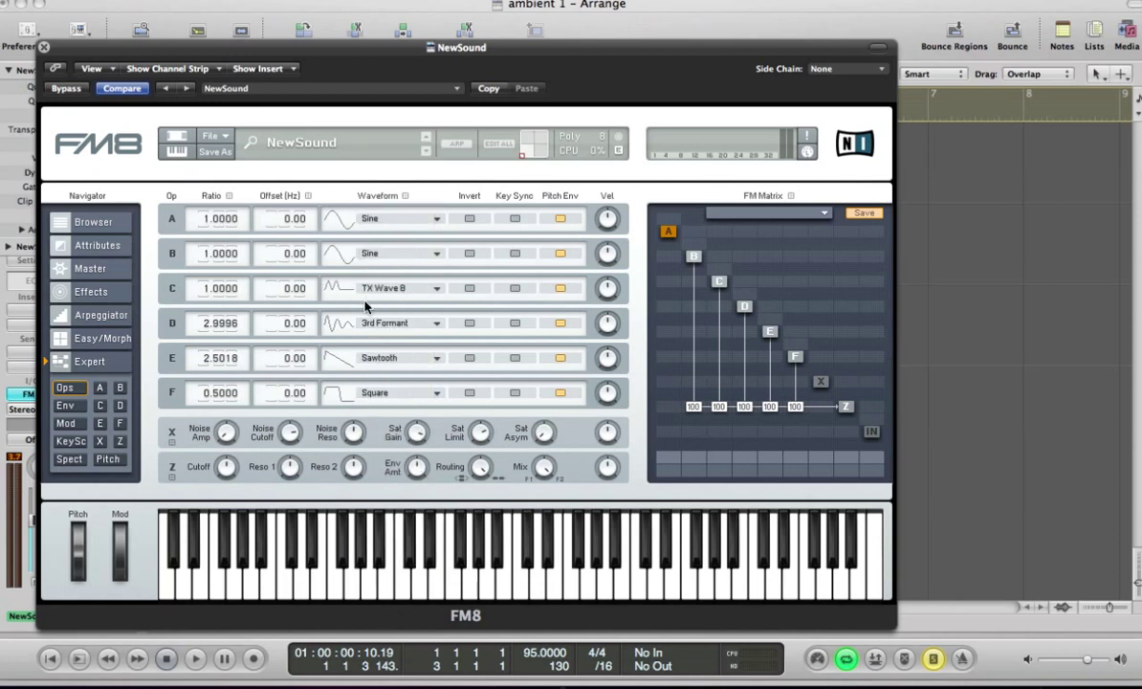
double_click(219, 287)
type("1.5")
key("Return")
scroll(238, 292, "down", 5)
scroll(238, 298, "down", 2)
left_click(373, 253)
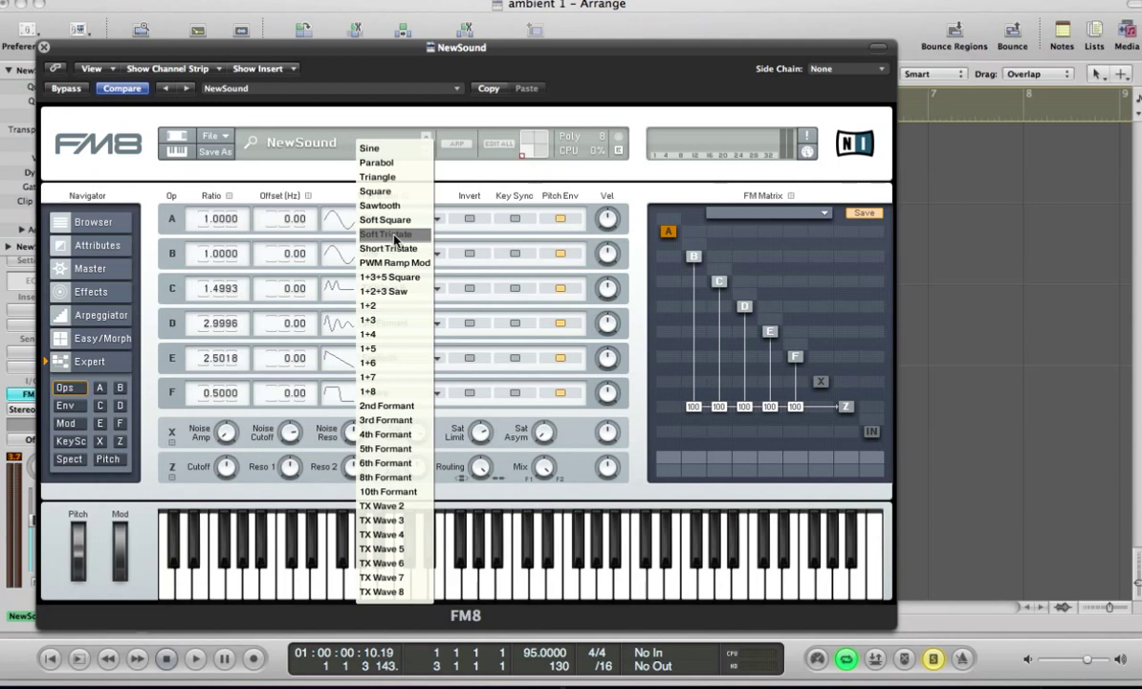
Make operator B a Soft Tristate wave at ratio 1.5
left_click(394, 236)
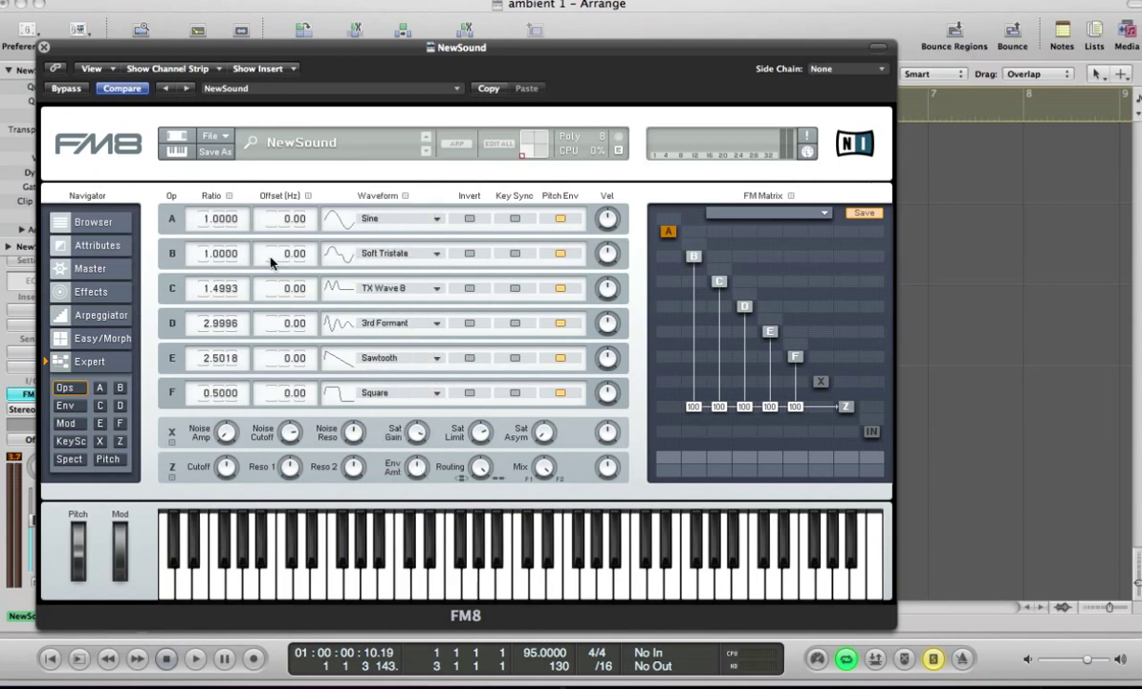
double_click(200, 255)
type("1.5")
key("Return")
Send filter Z to the output at 100 and audition the new patch
key("super+w")
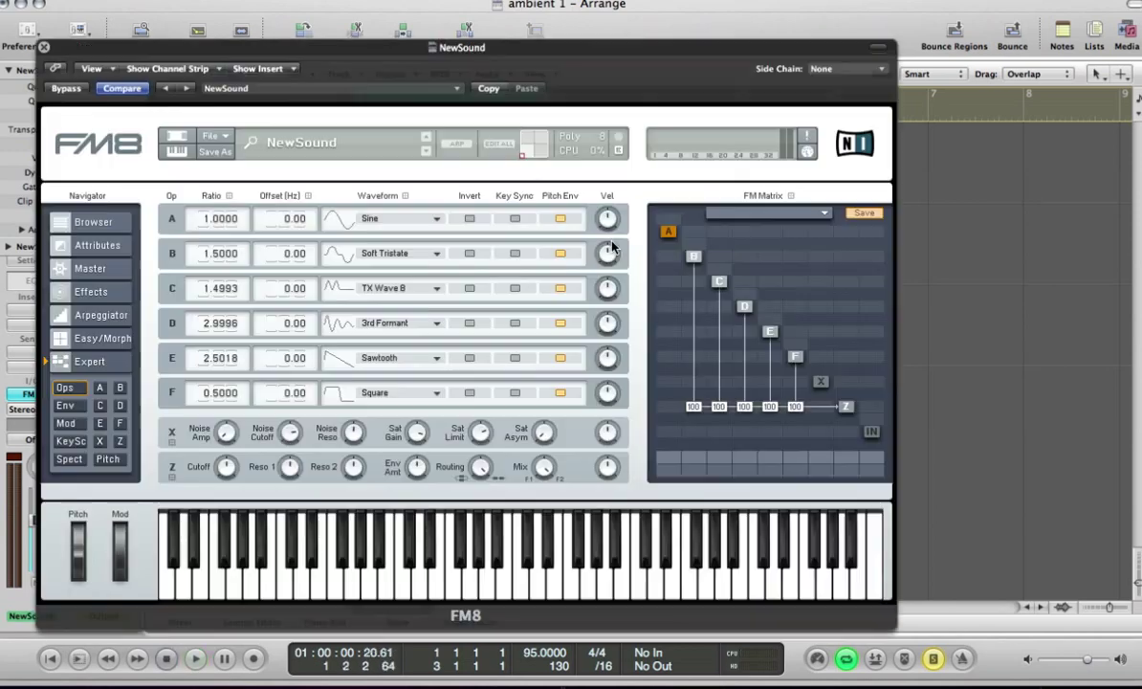
key("v")
left_click(846, 457)
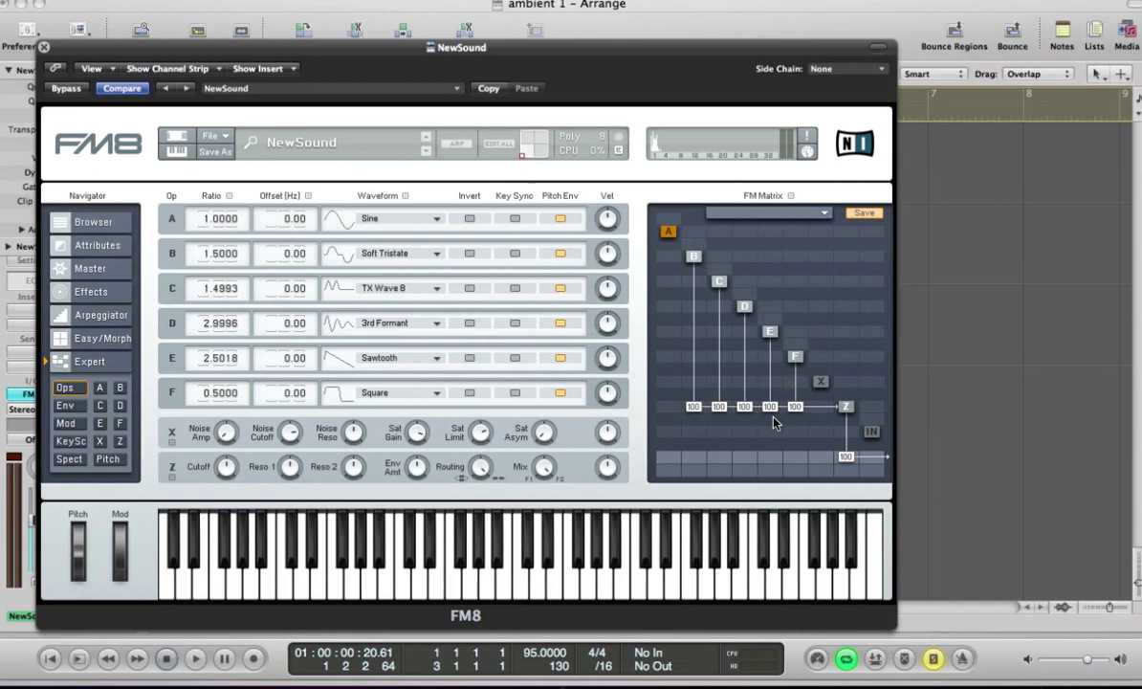
key("space")
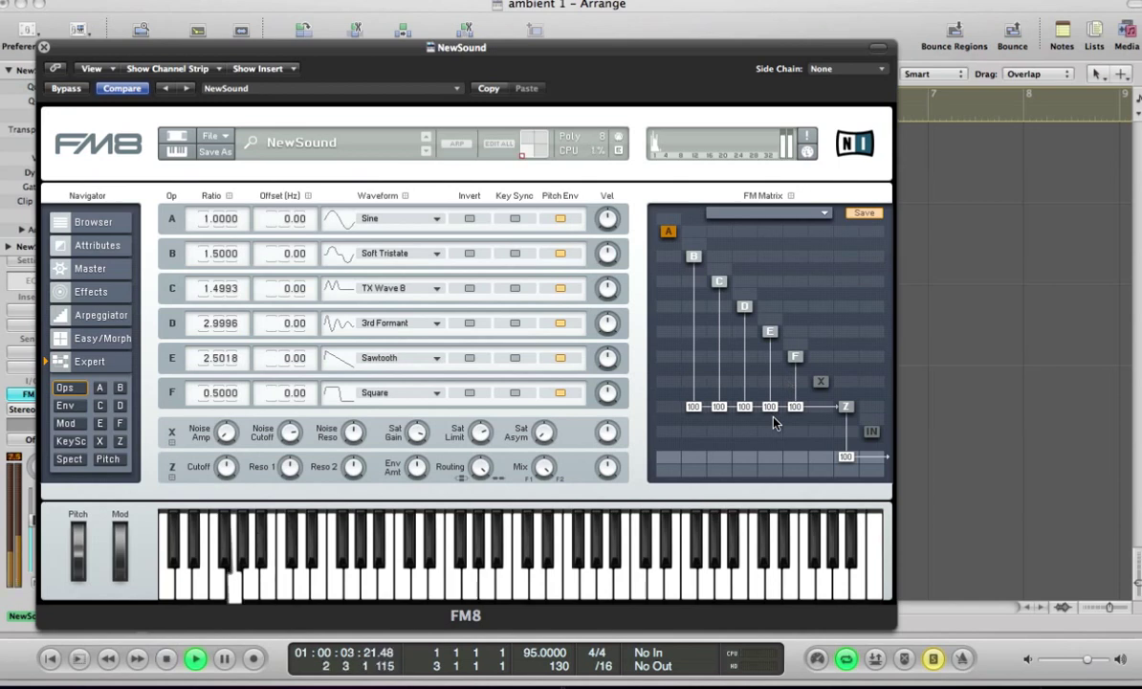
key("space")
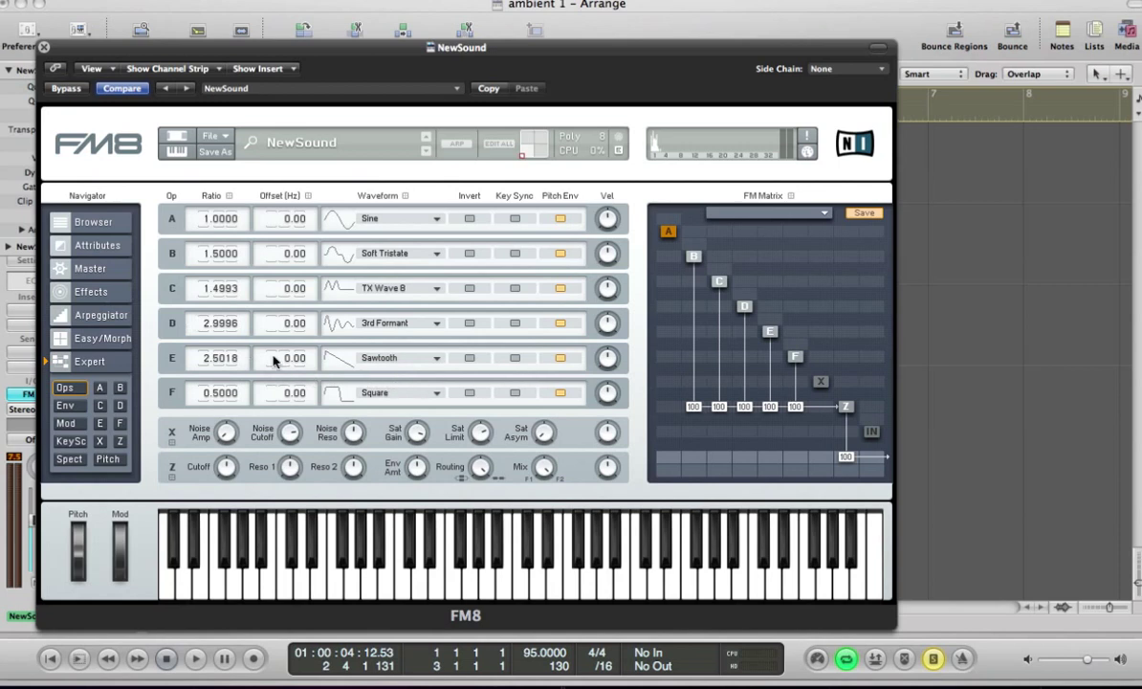
Bring up operator C's envelope, push its release point much later and slow the attack
left_click(65, 406)
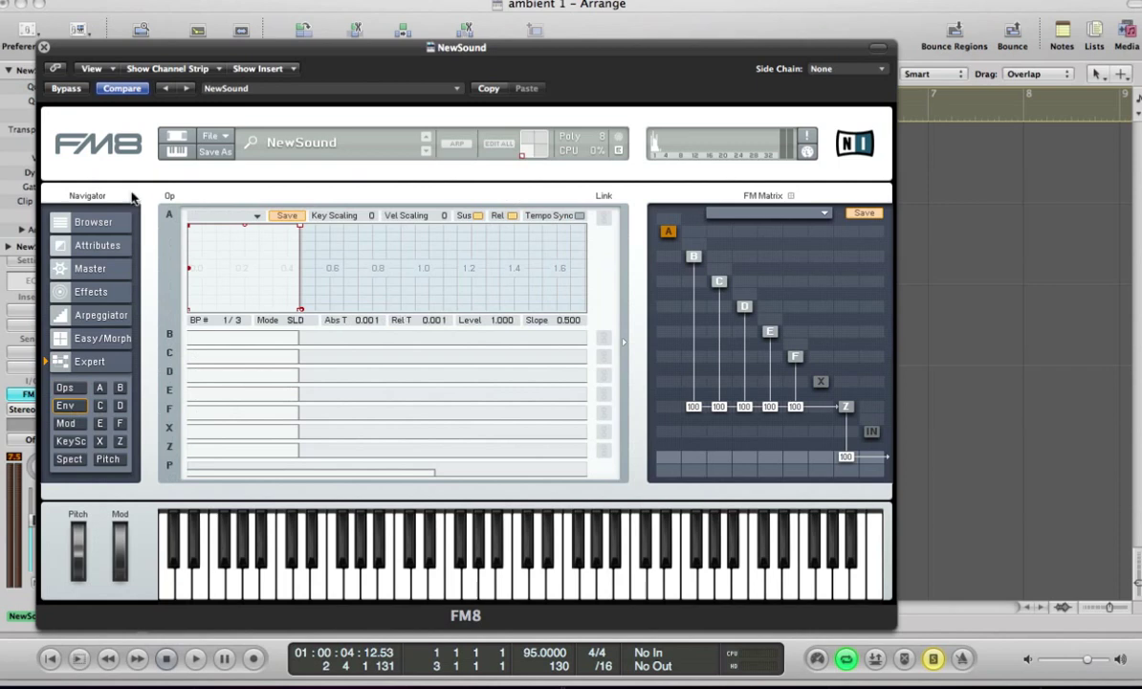
left_click(253, 333)
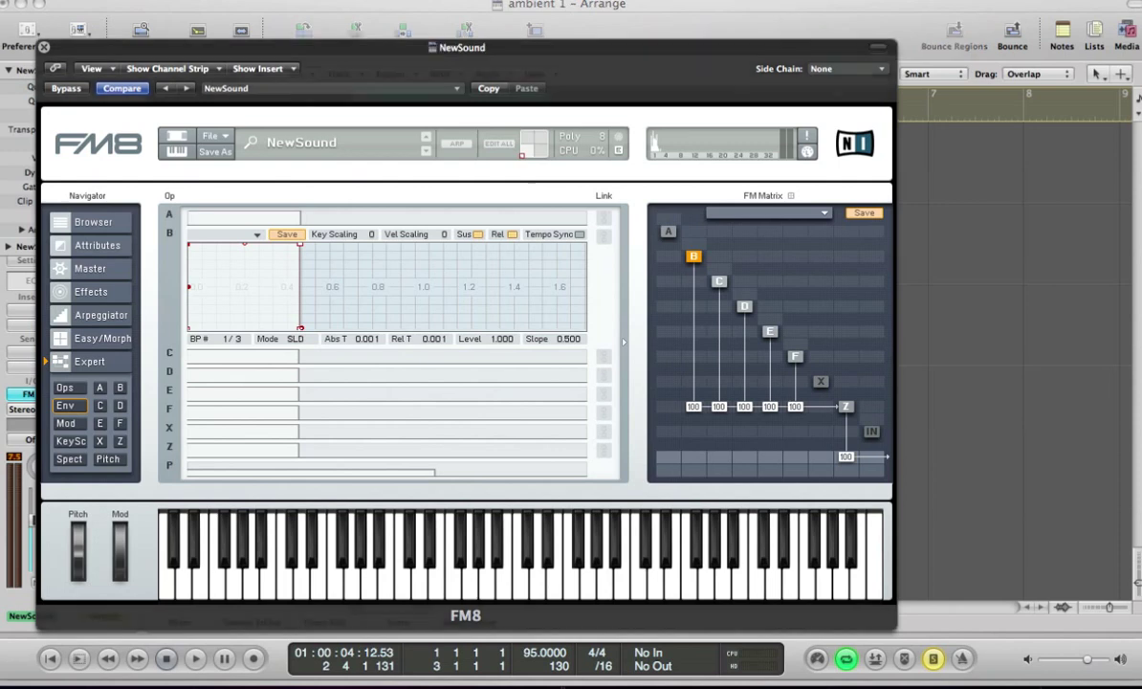
left_click(237, 354)
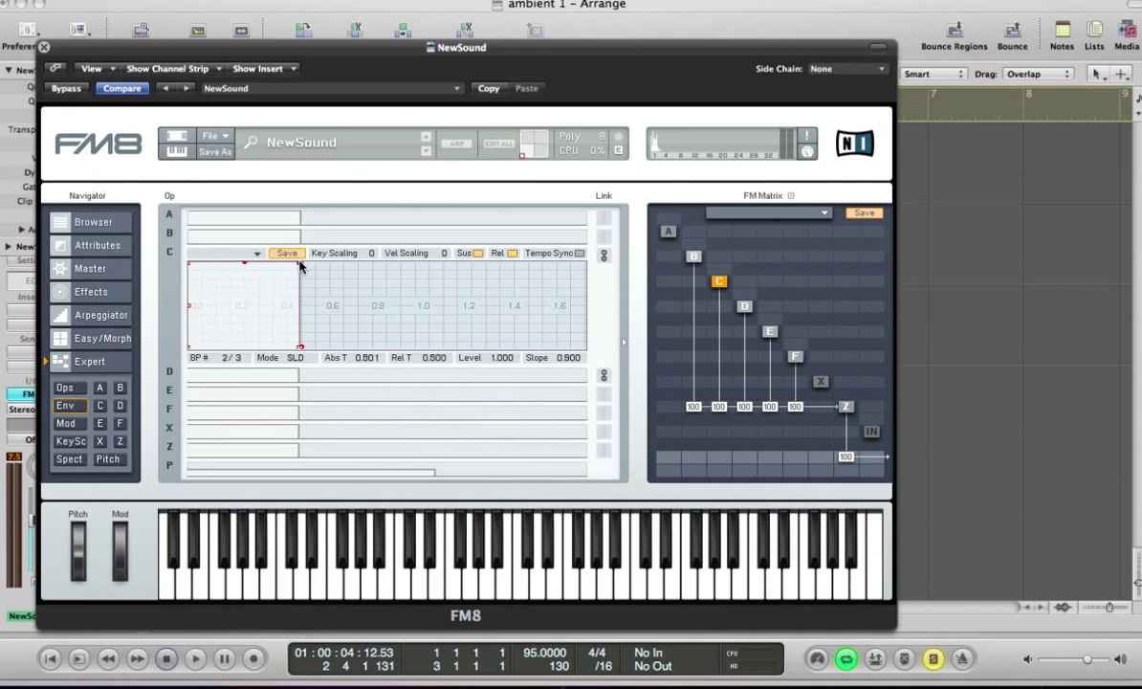
left_click_drag(300, 265, 494, 264)
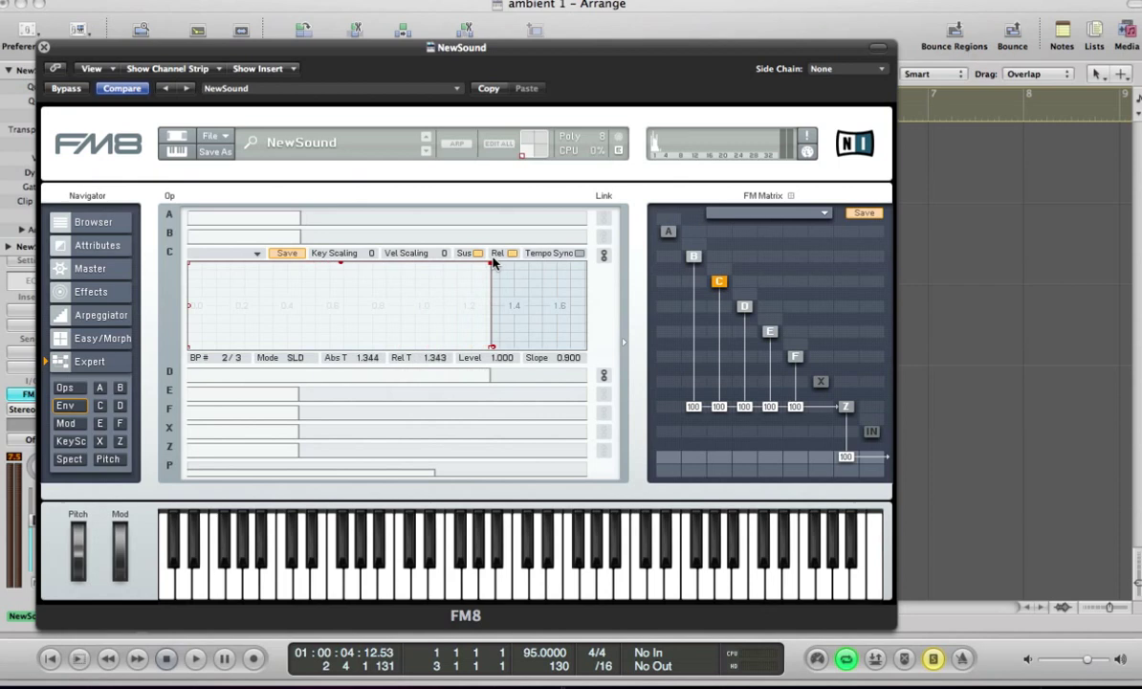
left_click(189, 268)
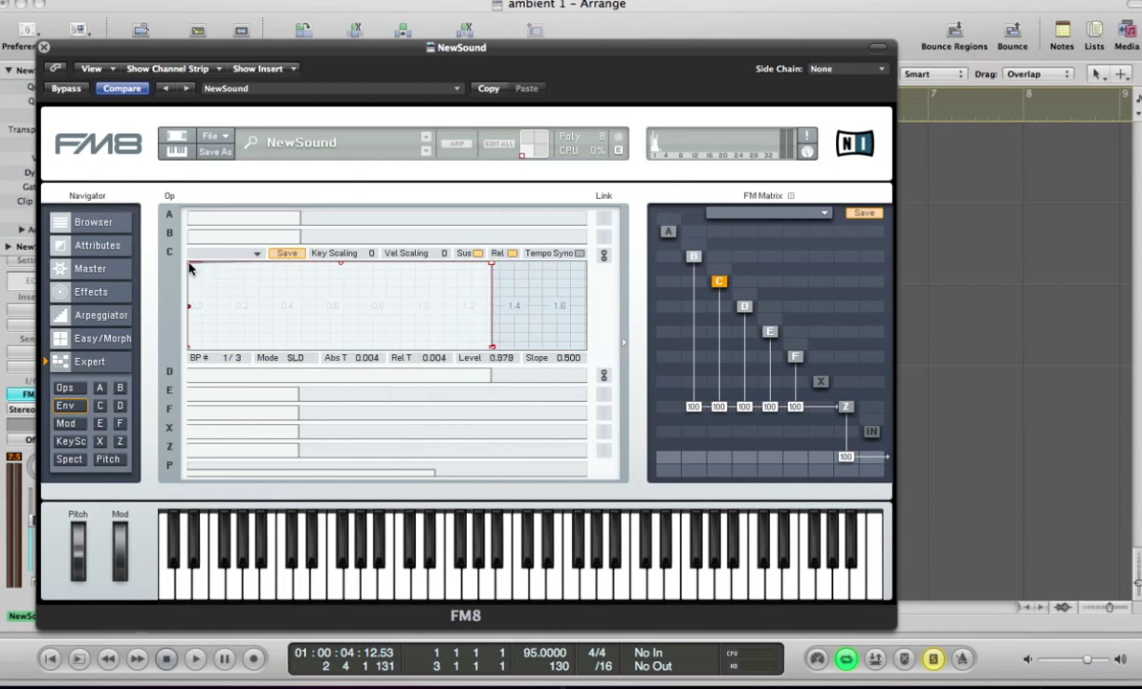
left_click_drag(189, 268, 241, 251)
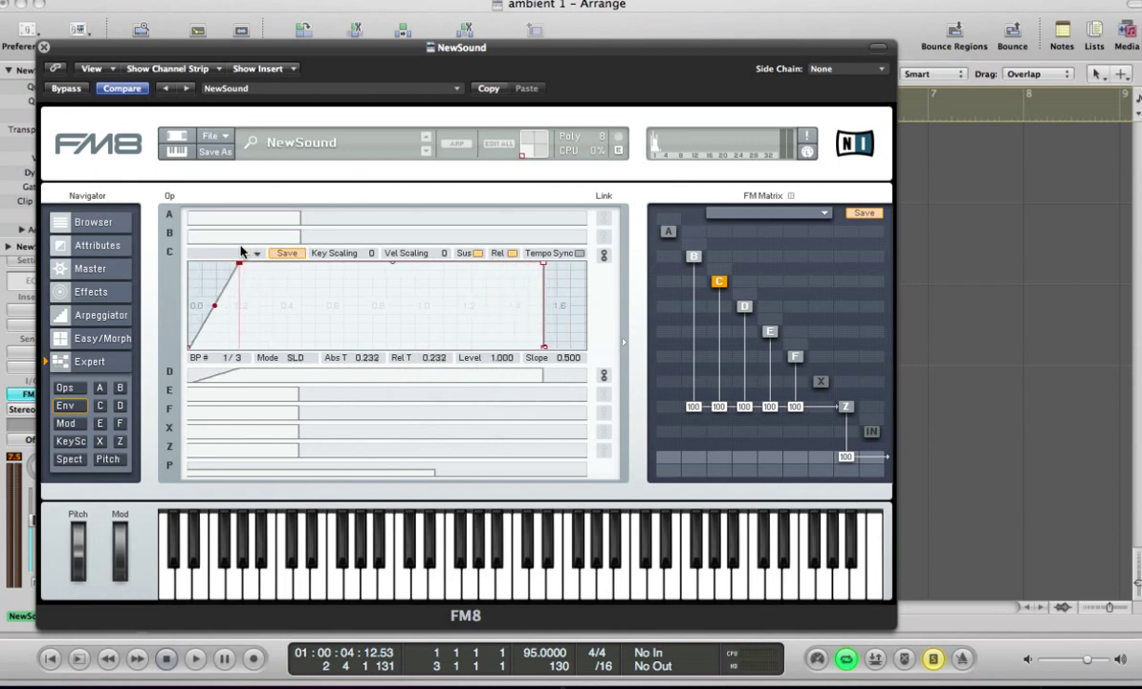
Refine operator C's envelope to a 0.540 concave attack and release at 1.847, then audition
mouse_move(544, 265)
left_mouse_down()
mouse_move(471, 265)
mouse_move(549, 264)
left_mouse_up()
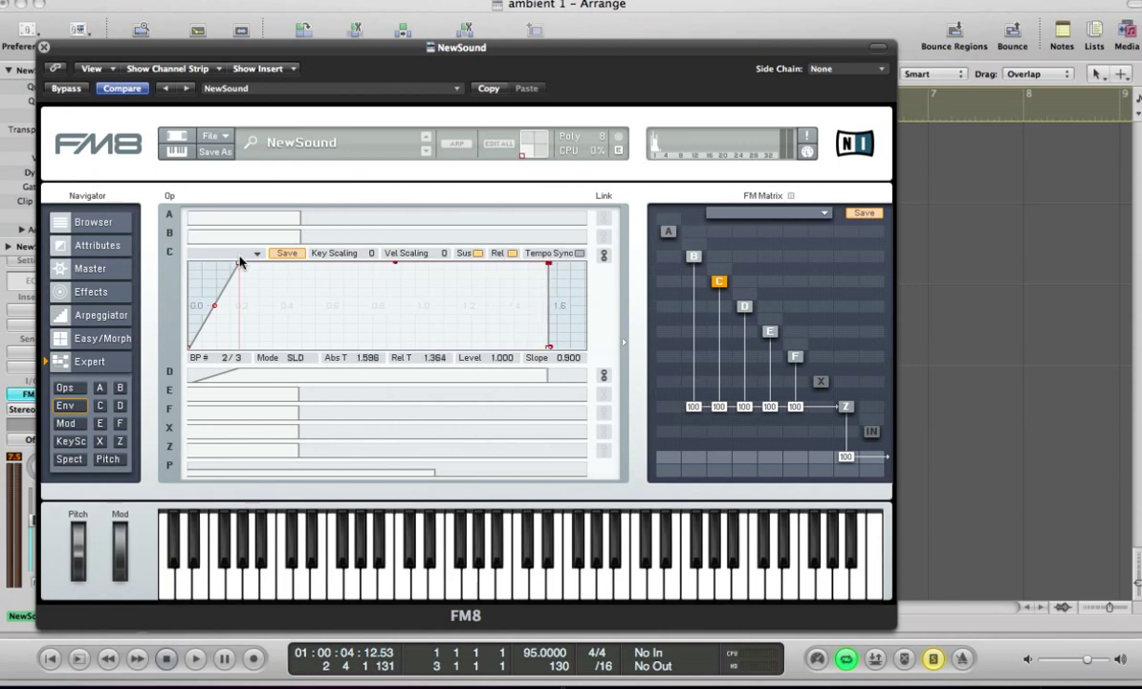
left_click_drag(241, 261, 308, 261)
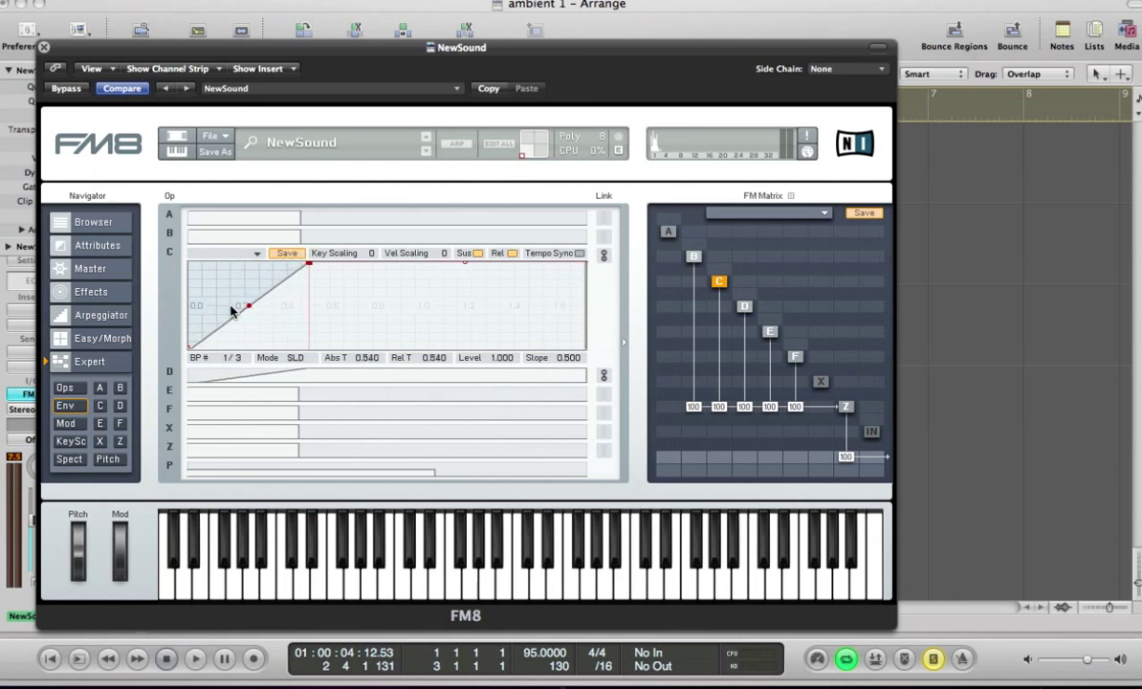
left_click_drag(248, 306, 249, 331)
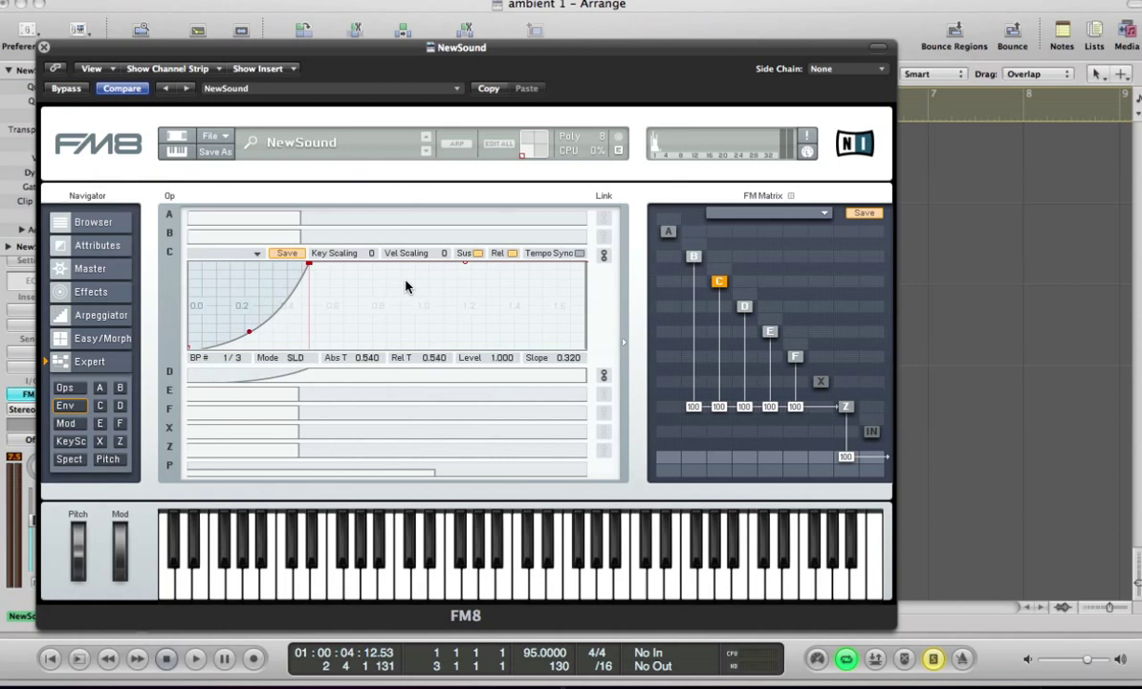
scroll(406, 287, "down", 5)
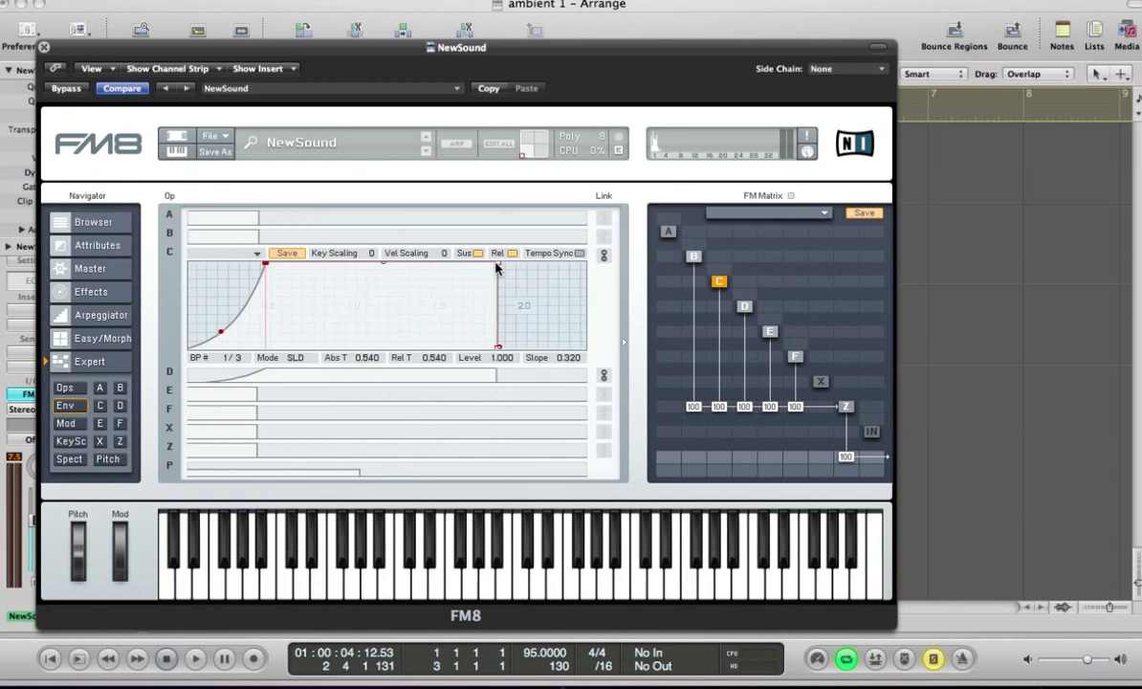
left_click_drag(497, 269, 490, 264)
key("space")
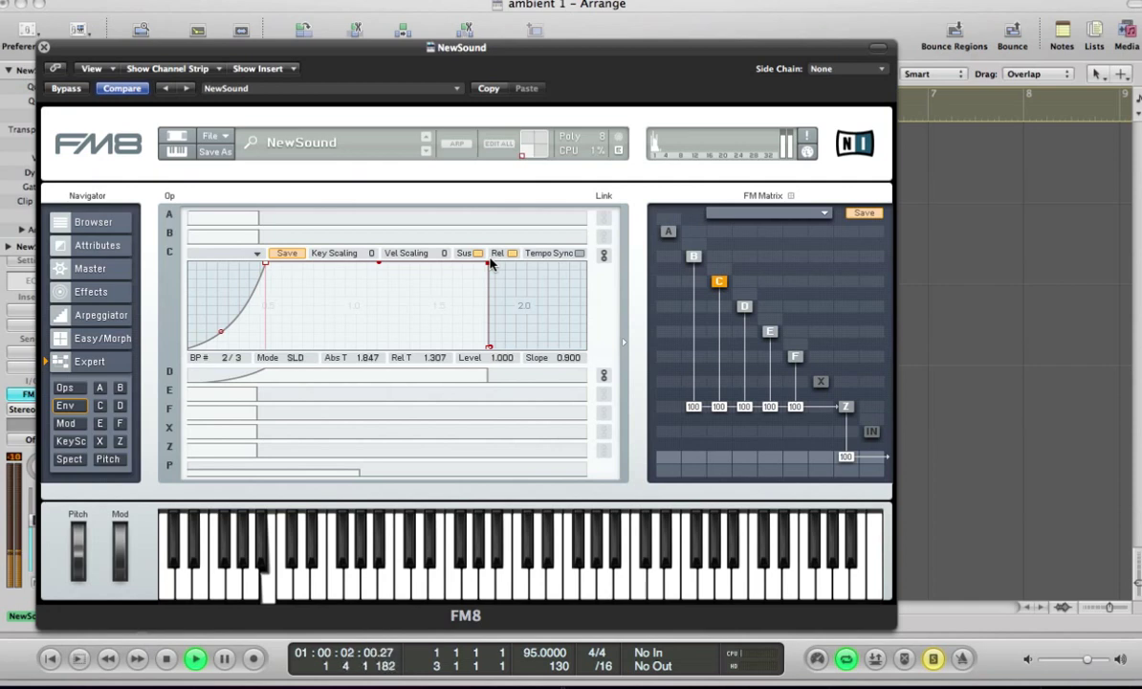
key("space")
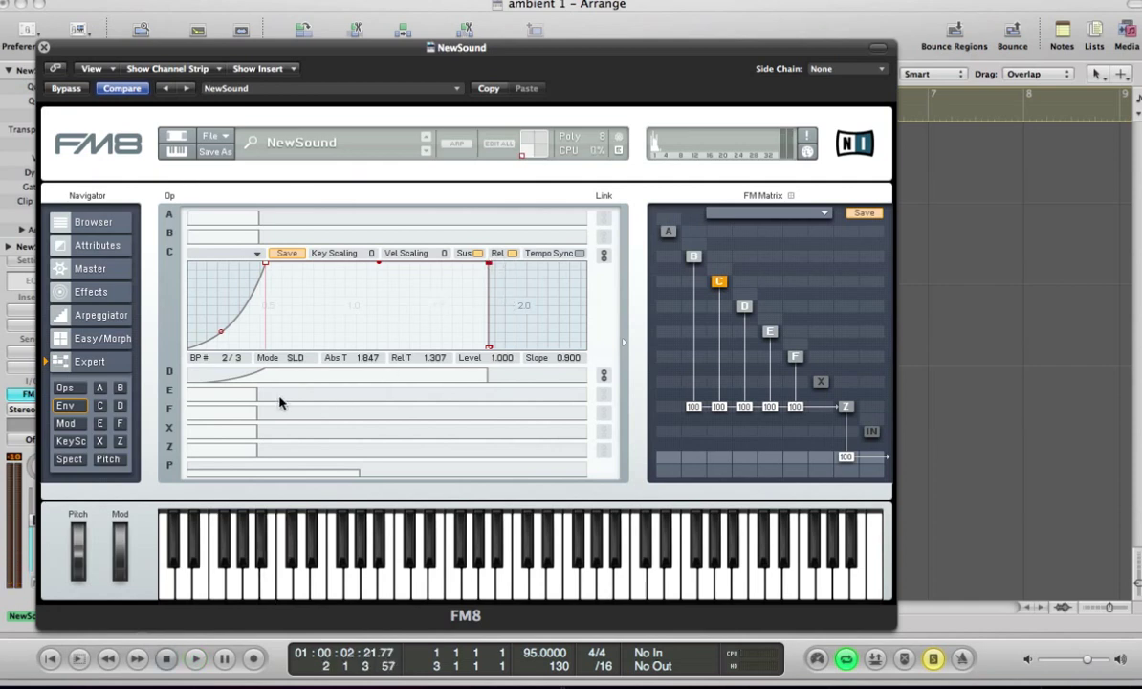
Link operator E with F and shape E's envelope from level 0.742 down to 0 at 1.183, then audition
left_click(224, 394)
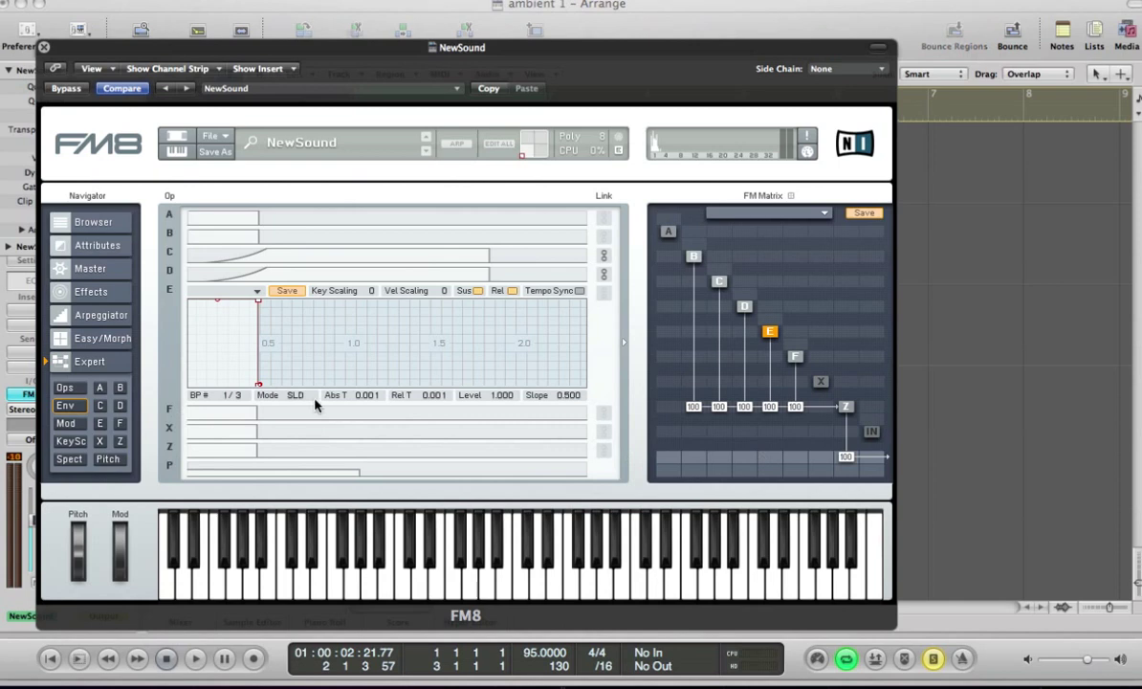
left_click(604, 417)
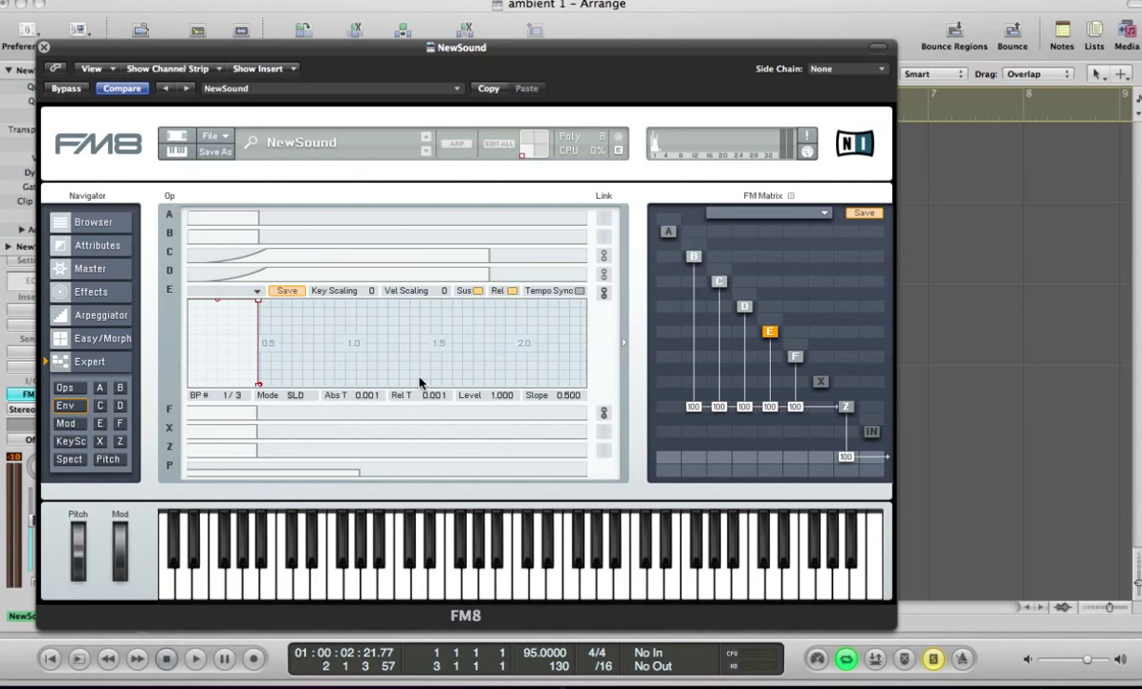
left_click_drag(259, 303, 304, 322)
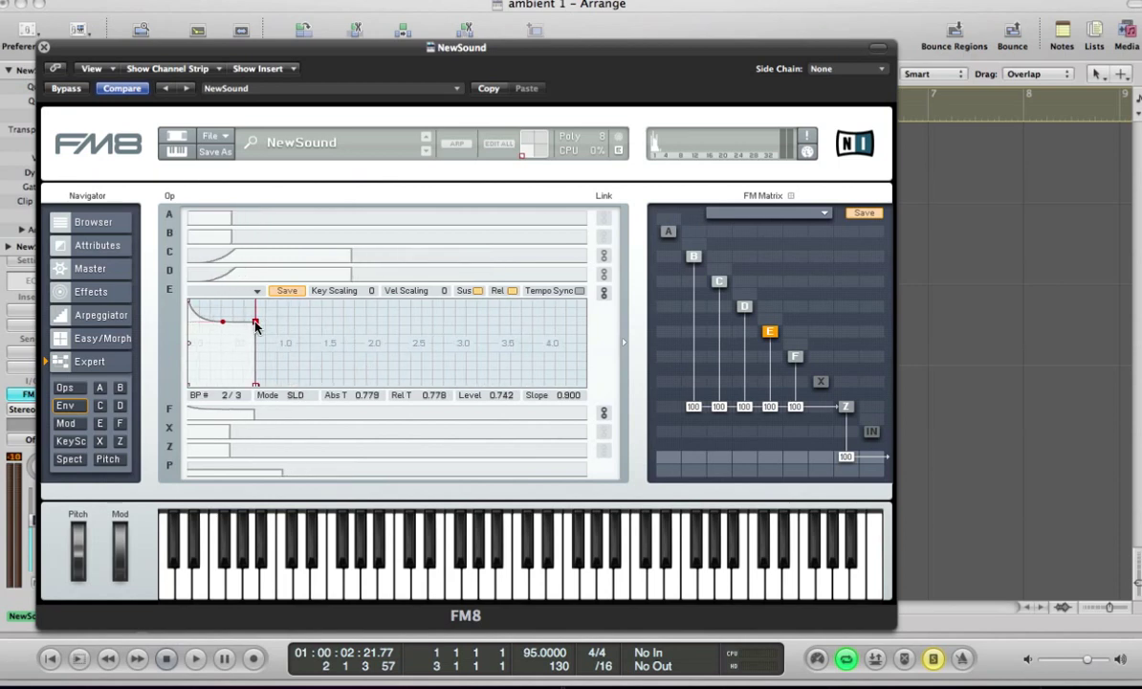
left_click_drag(255, 326, 267, 324)
left_click_drag(268, 386, 292, 389)
key("space")
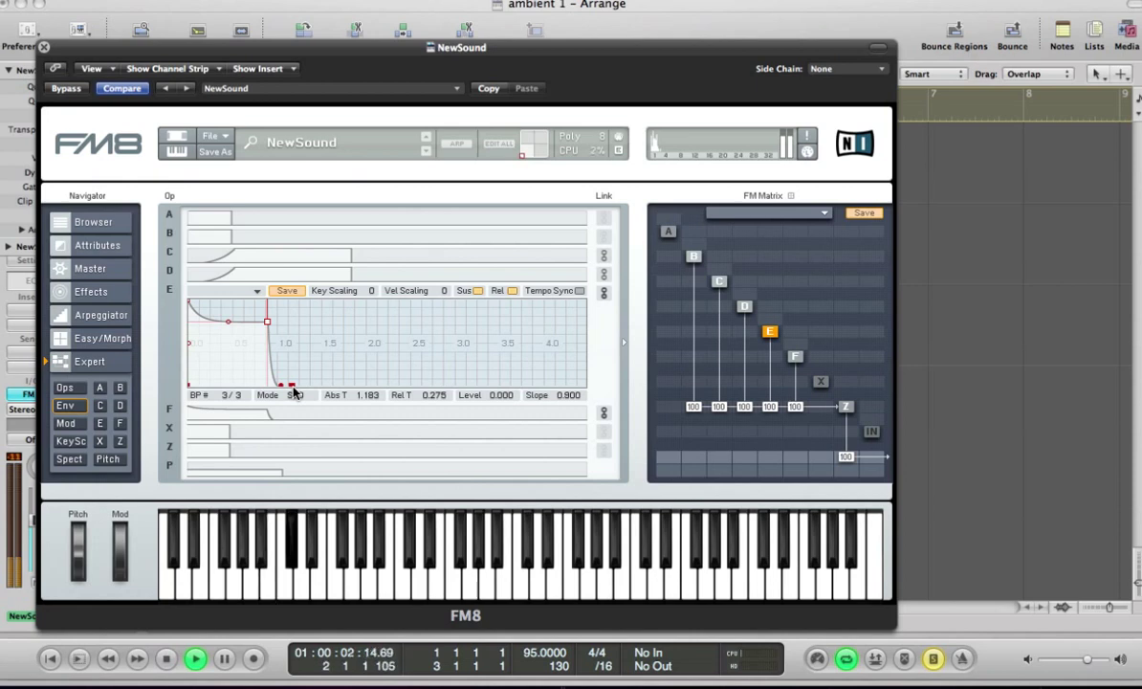
key("space")
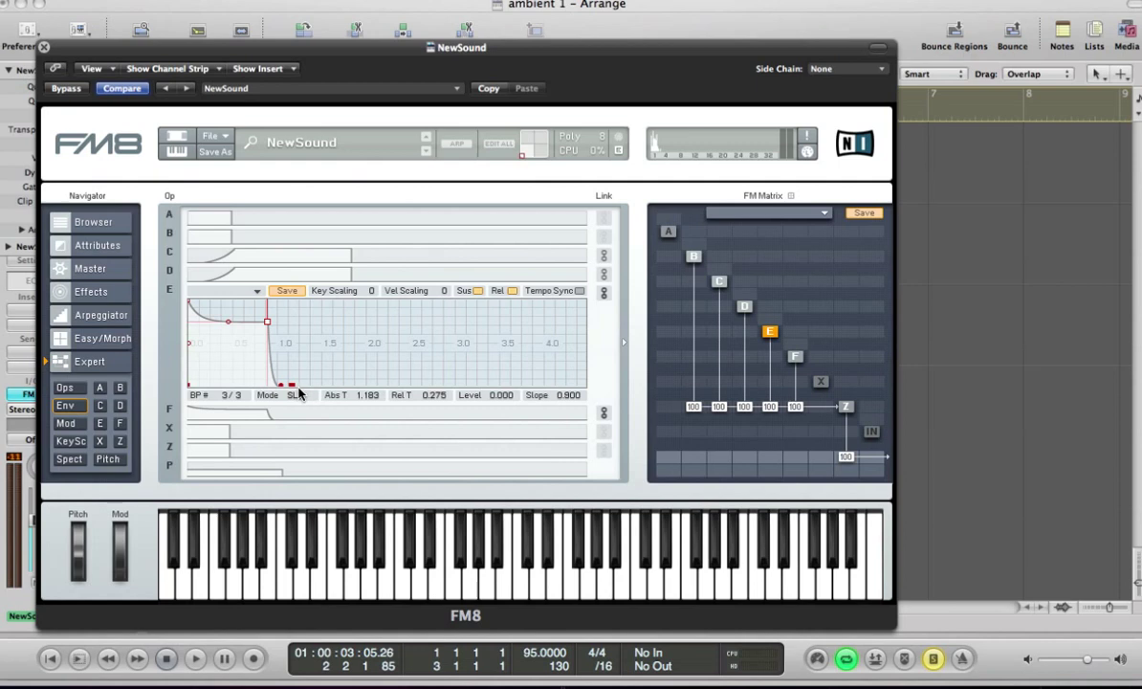
On the Master page, set 4 unison voices with pan spread 79 and detune 36
left_click(91, 271)
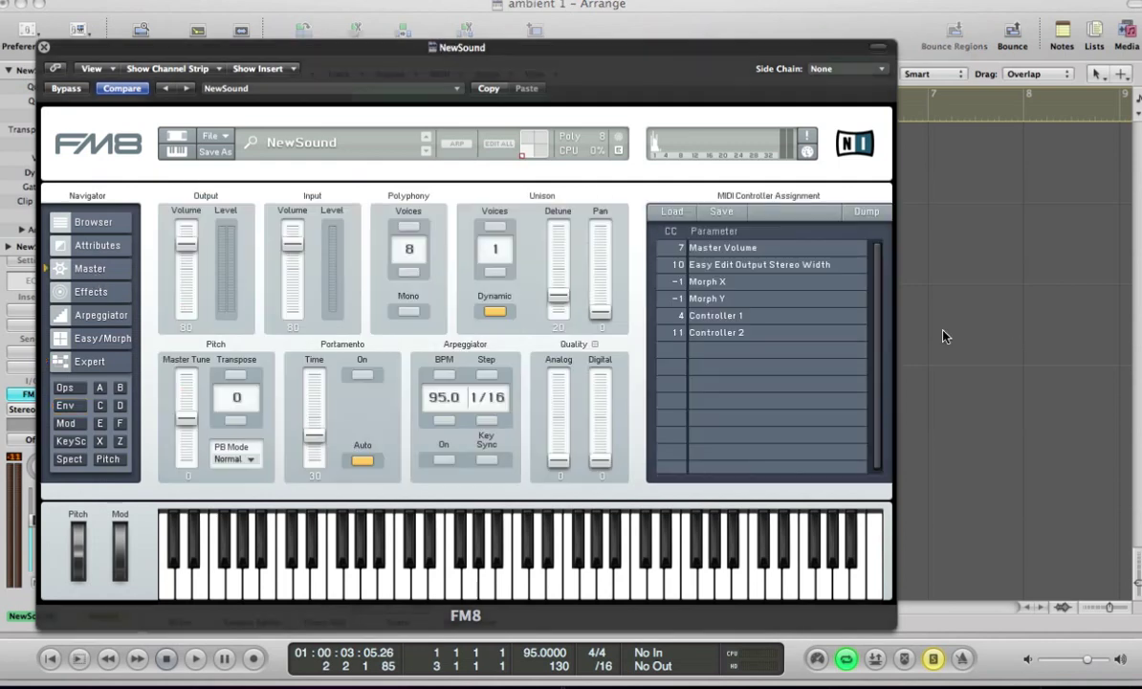
left_click(484, 225)
left_click(488, 225)
left_click(487, 225)
left_click(487, 225)
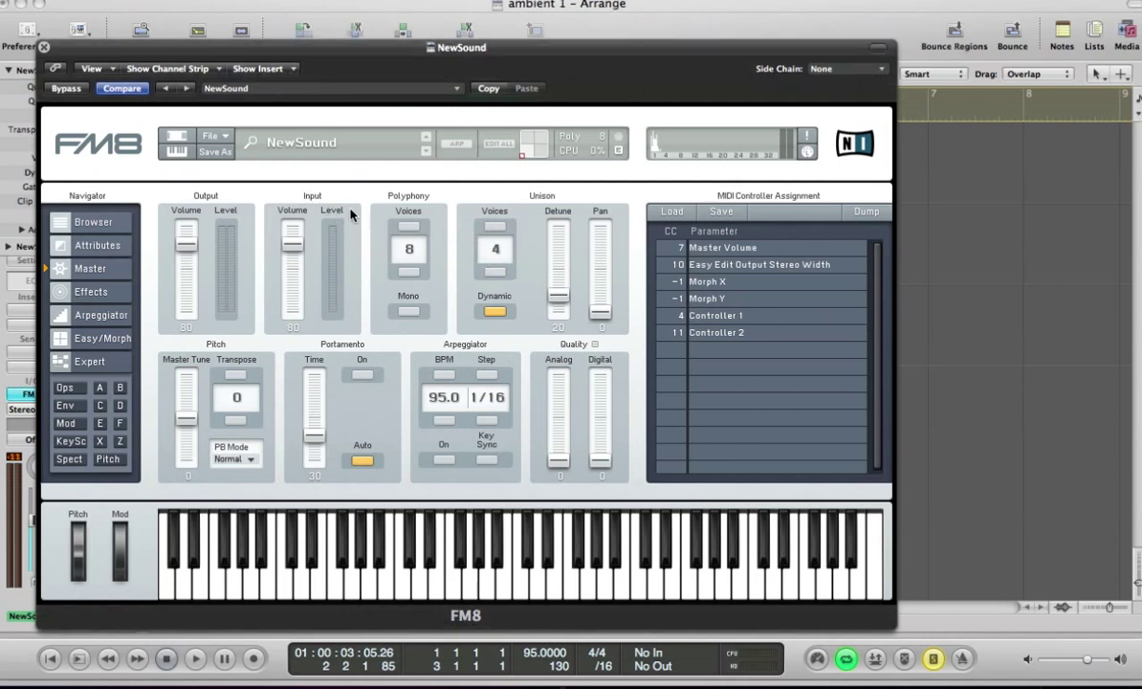
key("space")
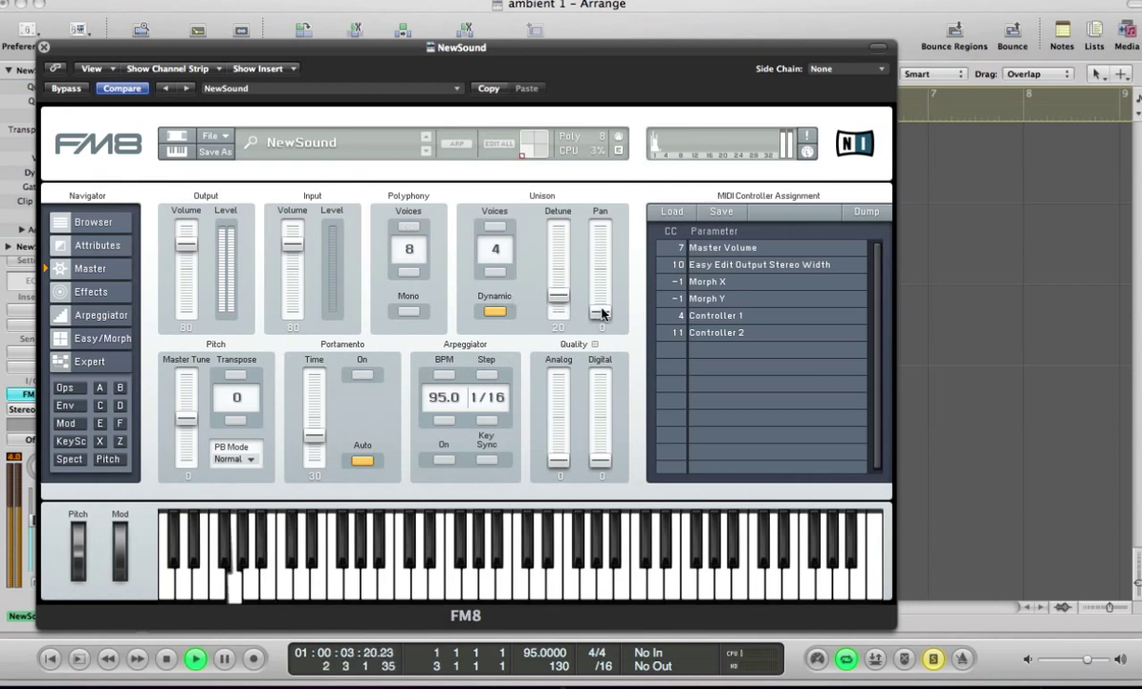
left_click_drag(602, 313, 602, 248)
key("space")
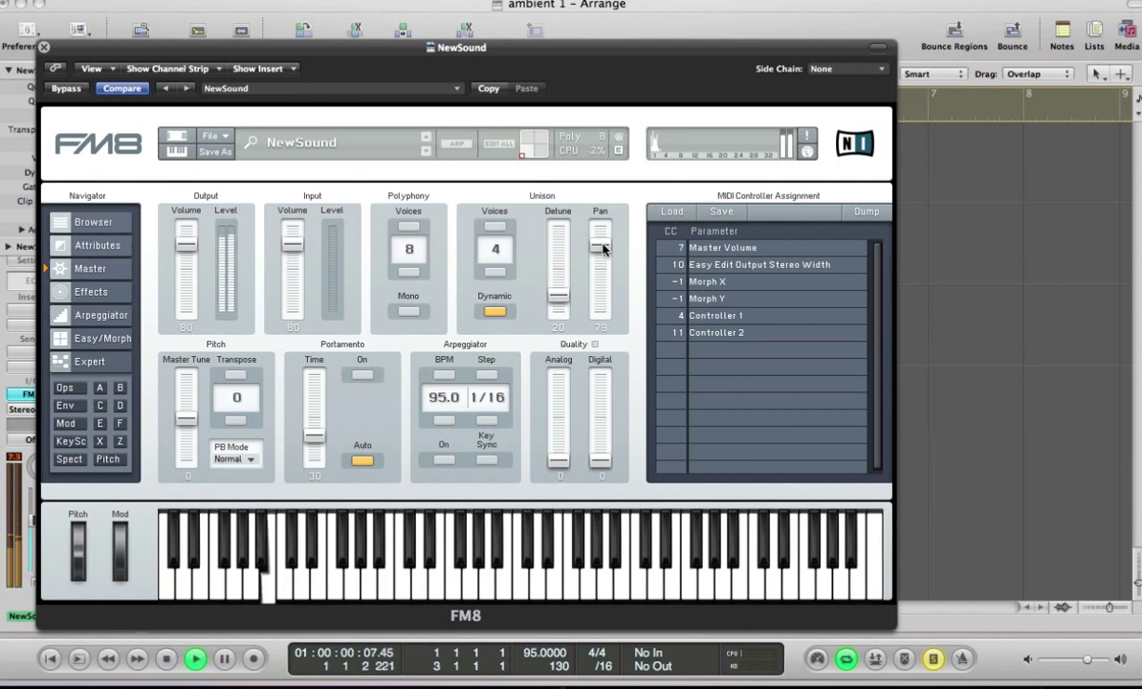
left_click_drag(558, 296, 557, 286)
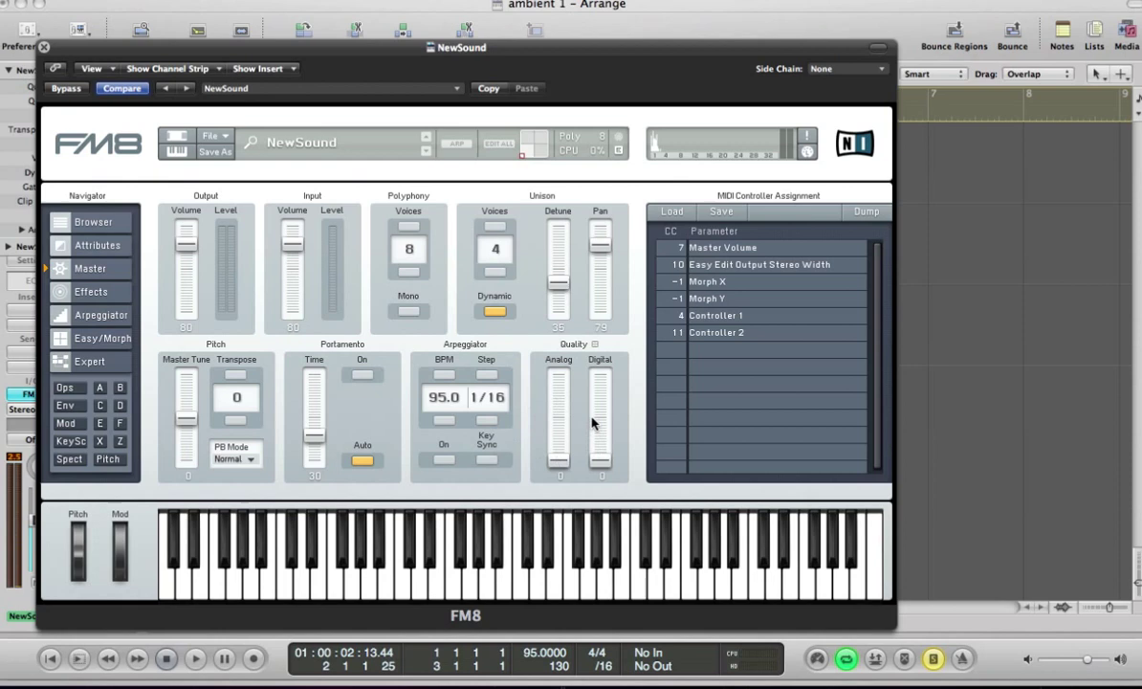
Raise Digital quality to 69 and Analog quality to 47, auditioning the result
mouse_move(600, 427)
left_mouse_down()
mouse_move(597, 349)
mouse_move(605, 413)
left_mouse_up()
key("space")
key("space")
left_click_drag(560, 468, 558, 424)
key("space")
key("space")
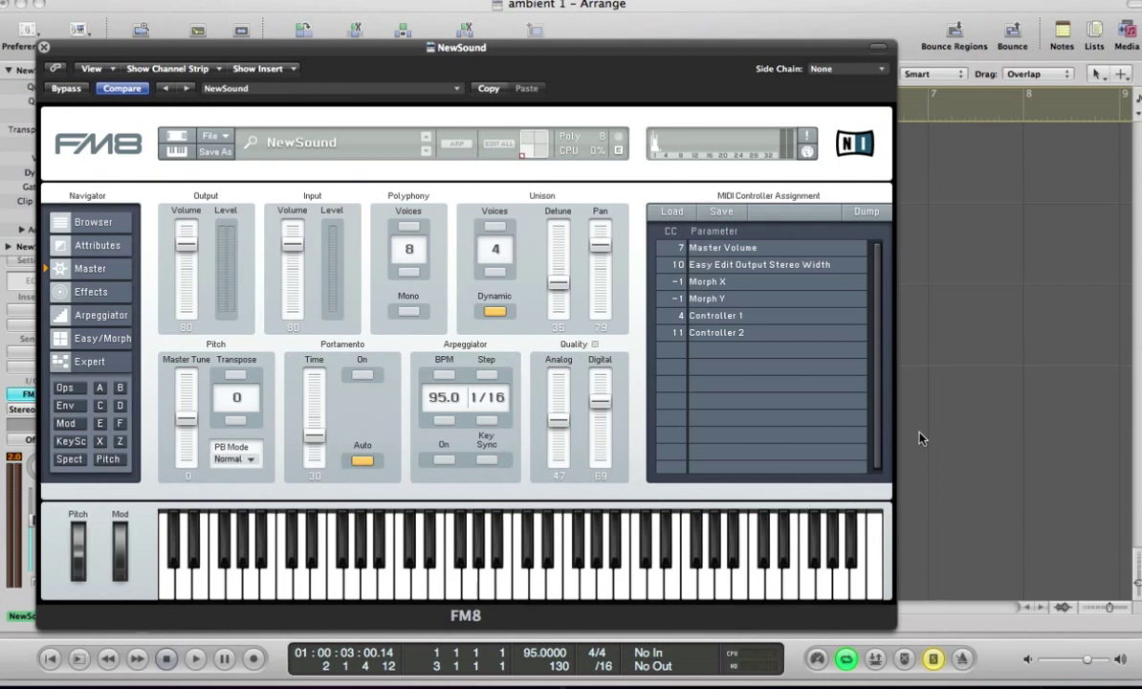
key("space")
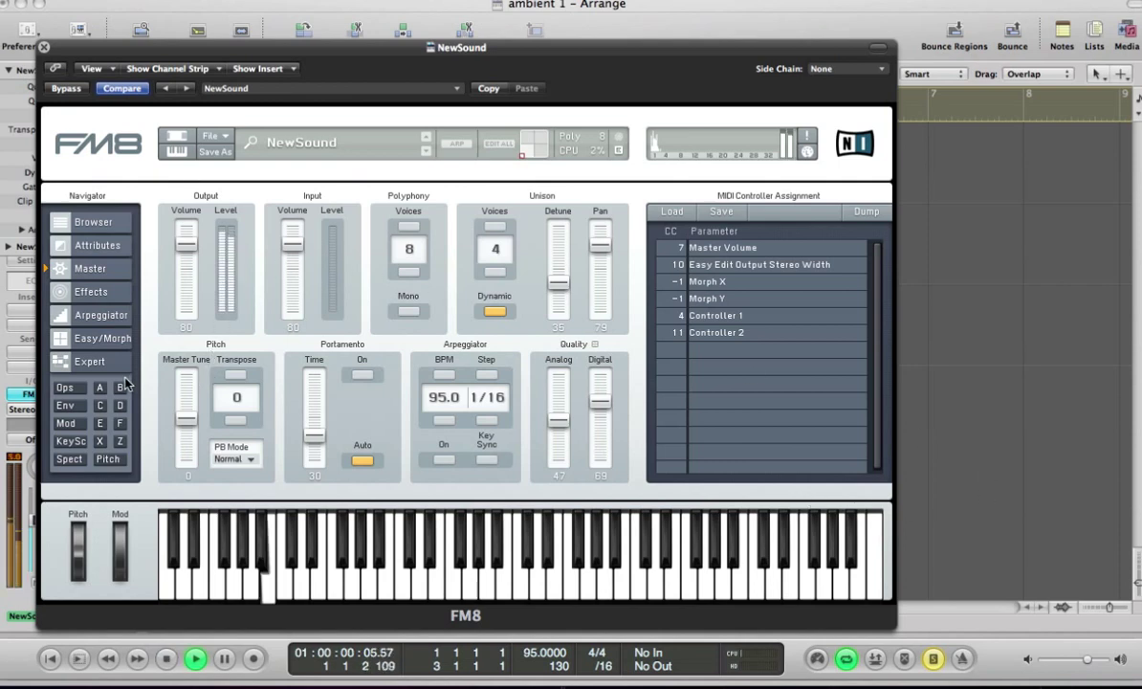
left_click(80, 427)
key("space")
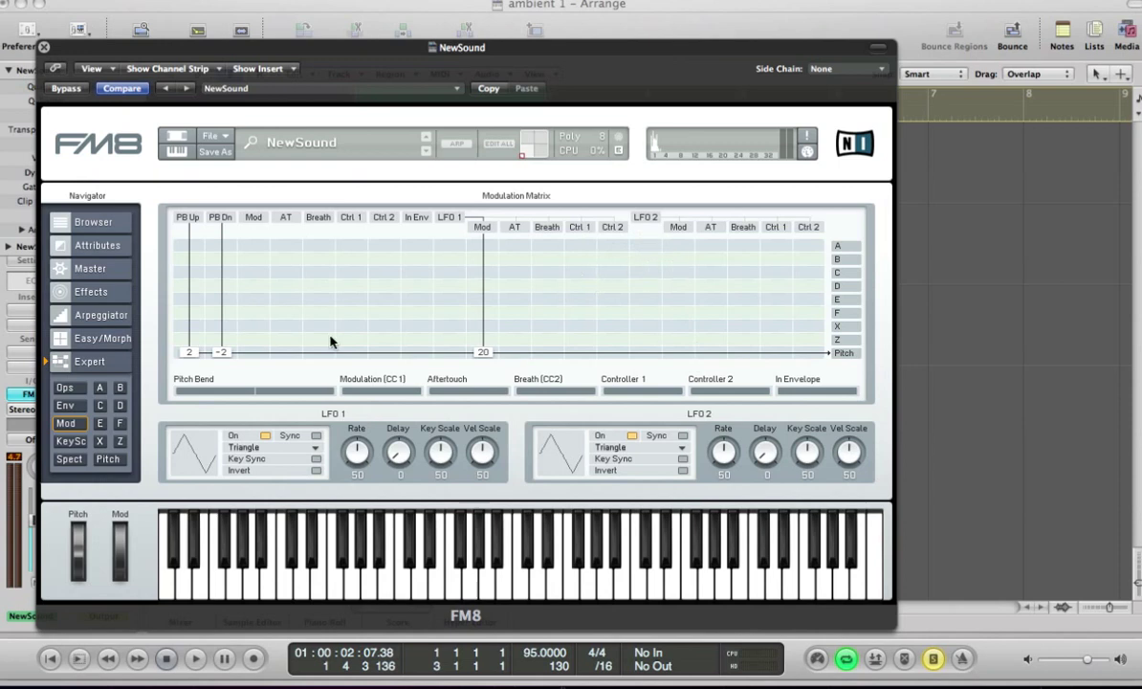
Set the Easy/Morph Tremolo to 50, audition it, and apply it into the patch
left_click(108, 339)
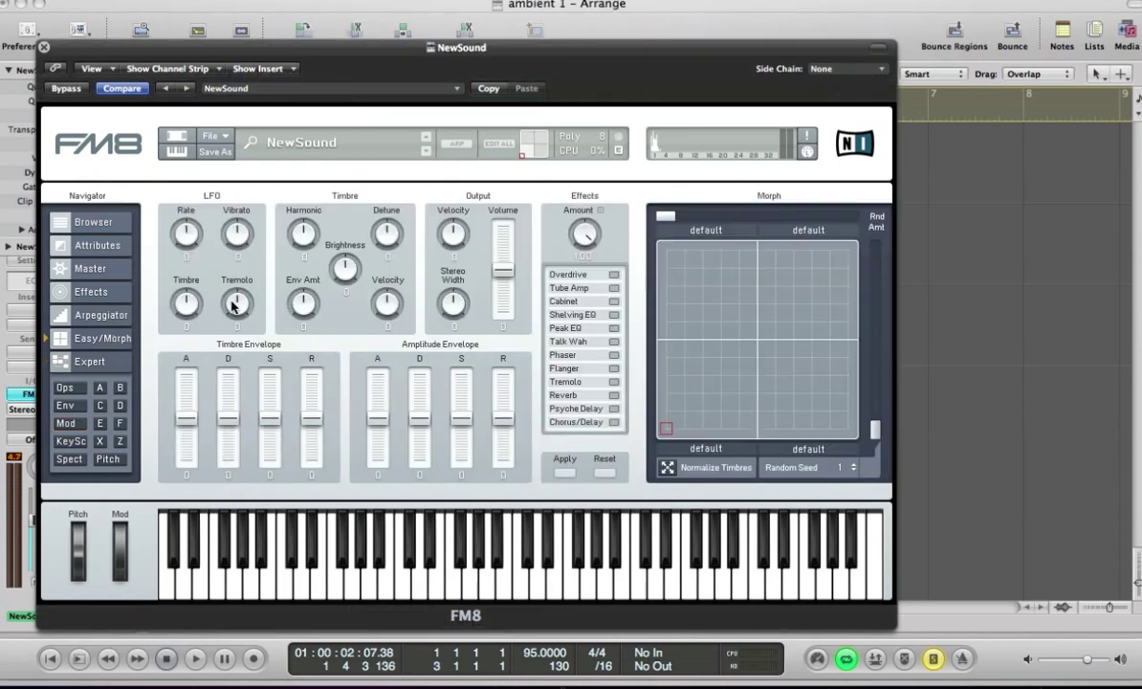
left_click_drag(232, 306, 221, 280)
key("space")
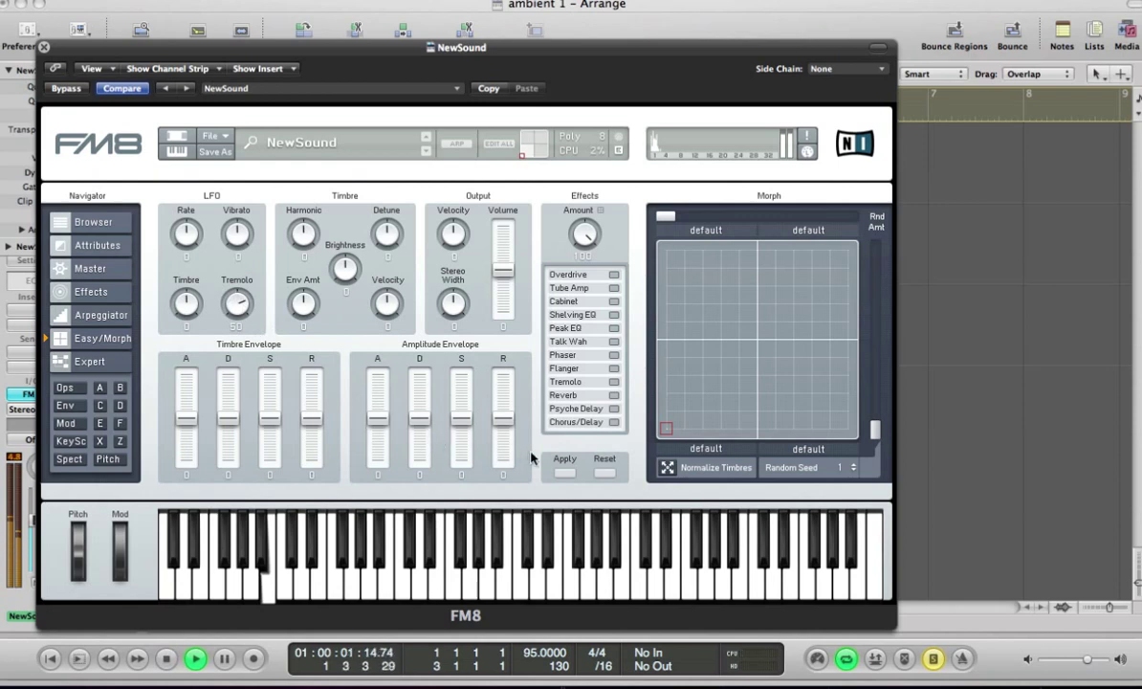
key("space")
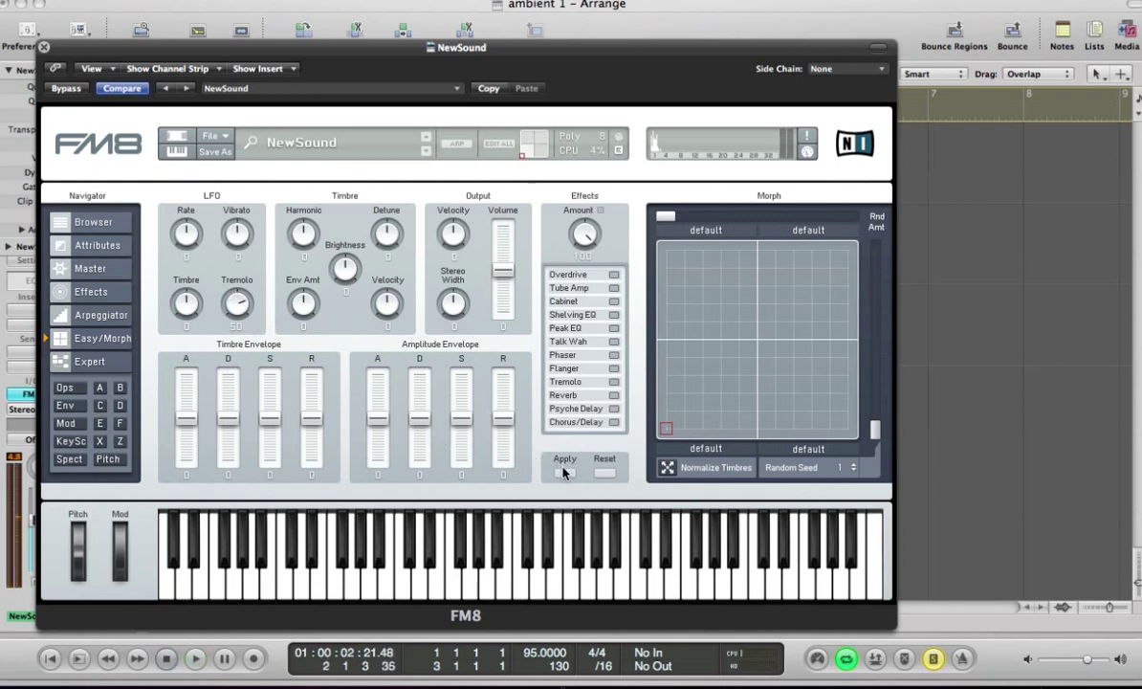
left_click(564, 472)
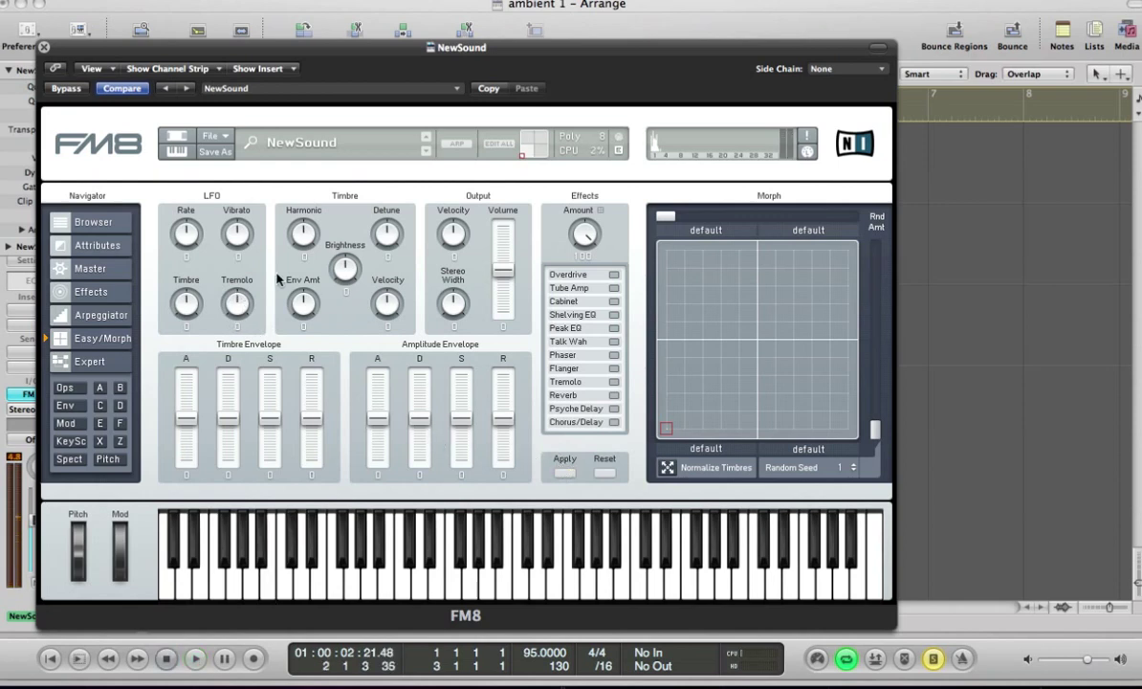
Check the Modulation Matrix showing LFO 2 on operators B–F at 61, and audition the tremolo
left_click(69, 423)
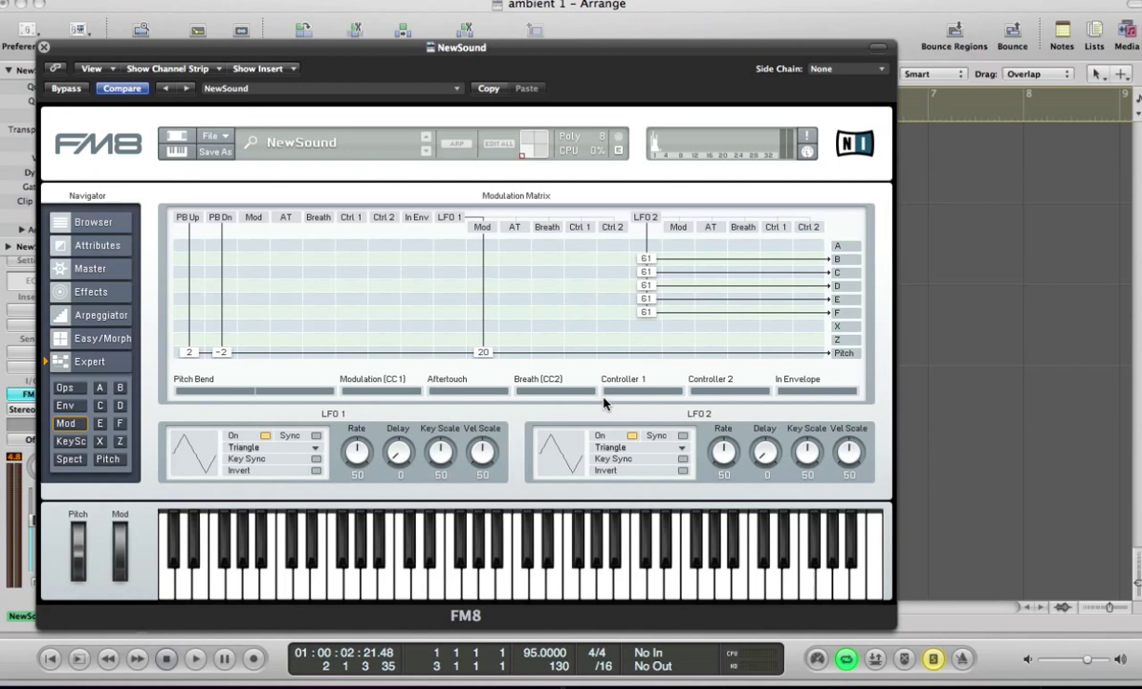
key("space")
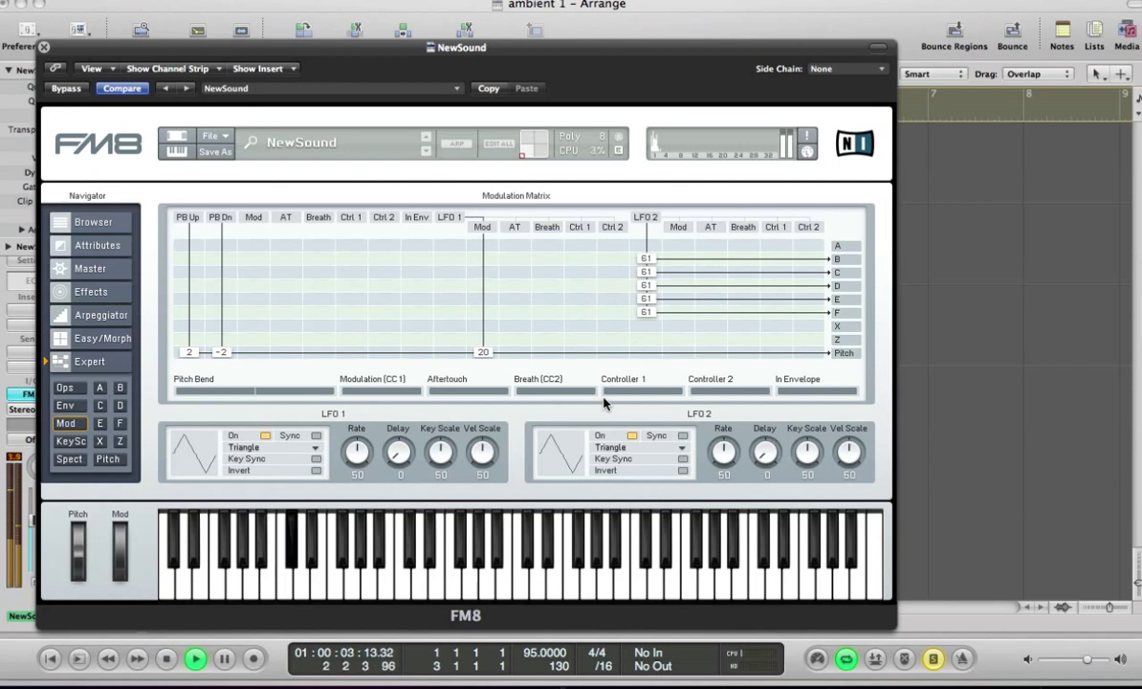
key("space")
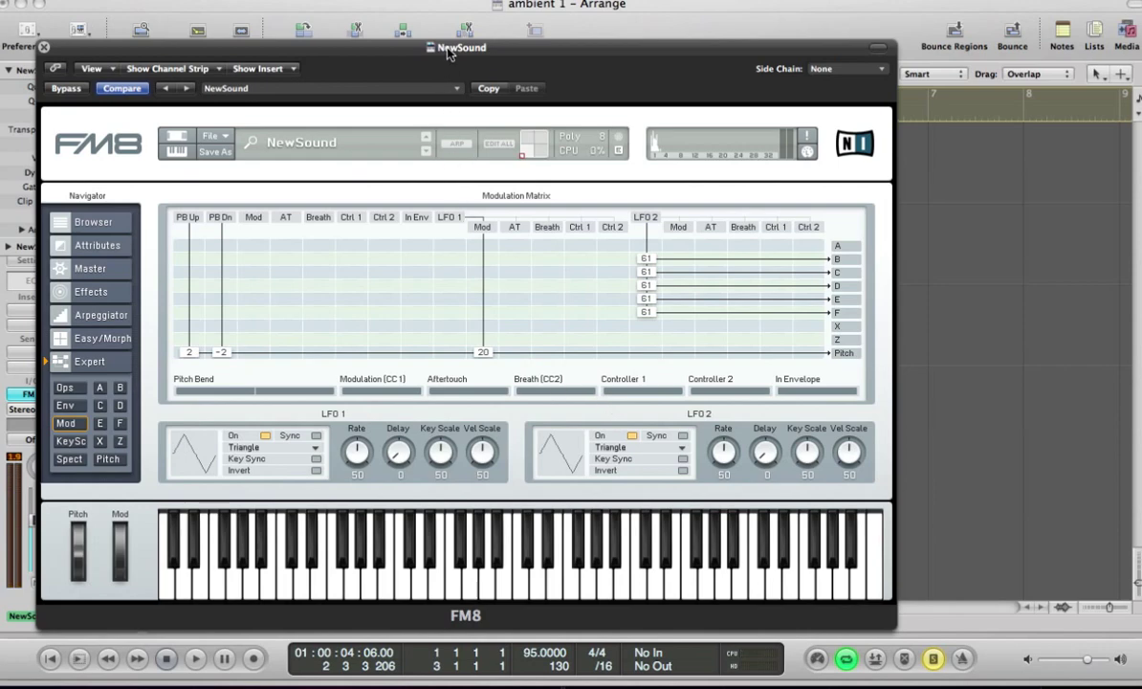
Route LFO 1 to pitch at 16 with key and velocity scaling at 0 and Key Sync on
left_click_drag(448, 49, 458, 11)
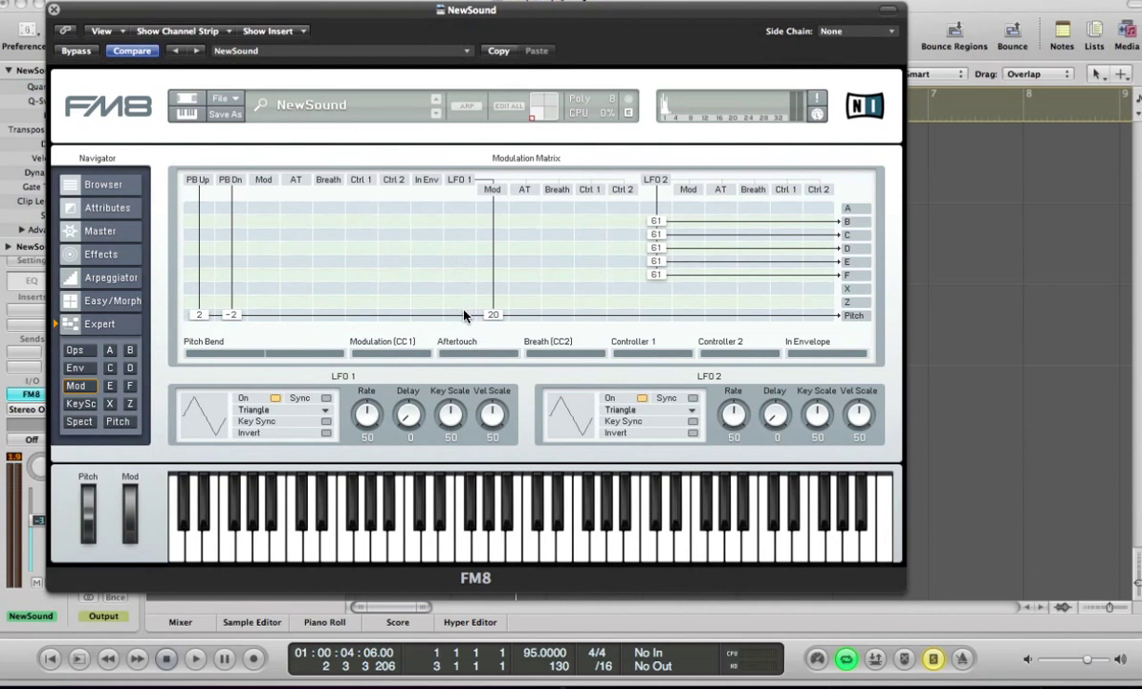
left_click_drag(459, 320, 461, 300)
key("space")
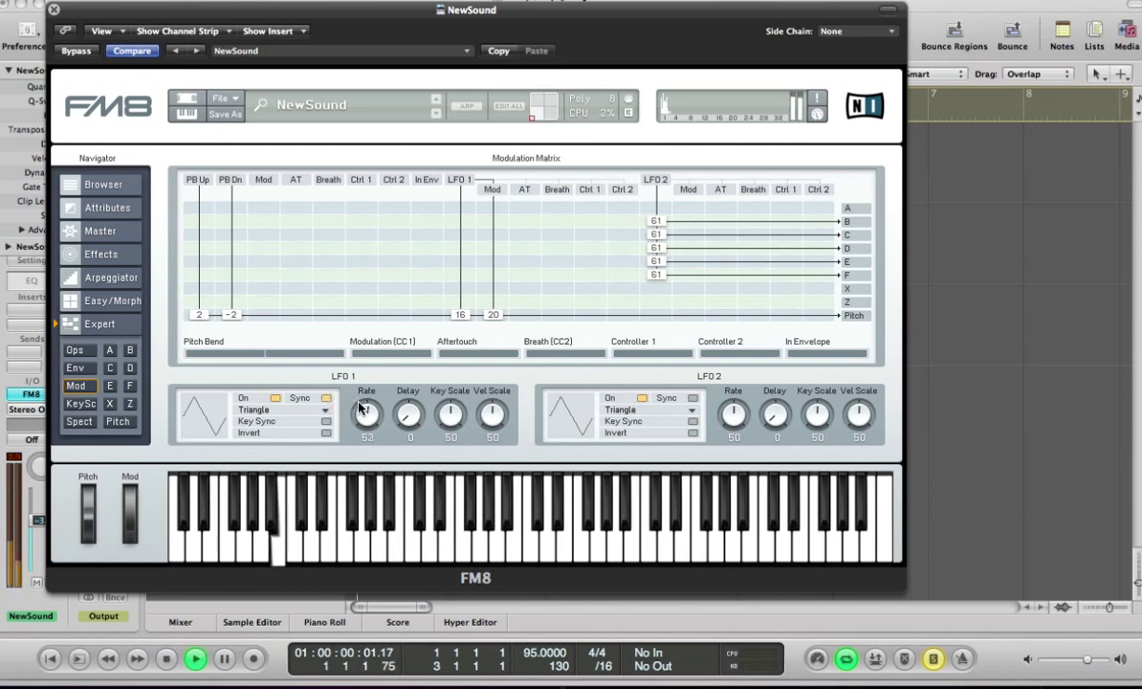
left_click_drag(456, 418, 446, 276)
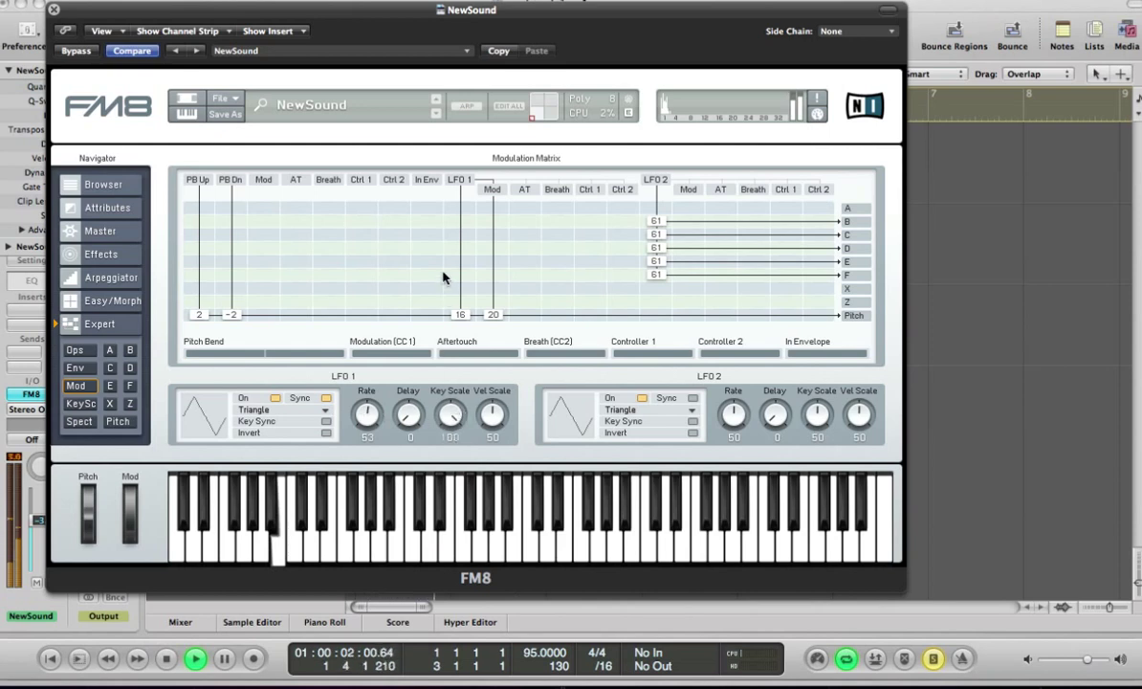
left_click_drag(491, 413, 492, 459)
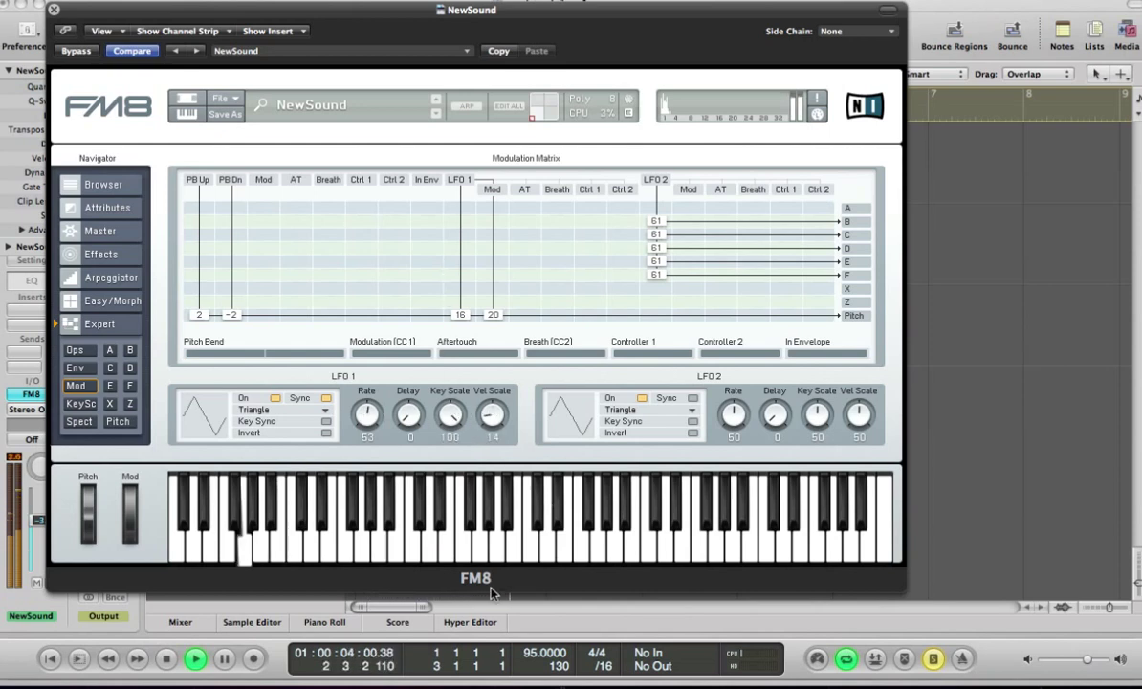
left_click_drag(450, 413, 449, 459)
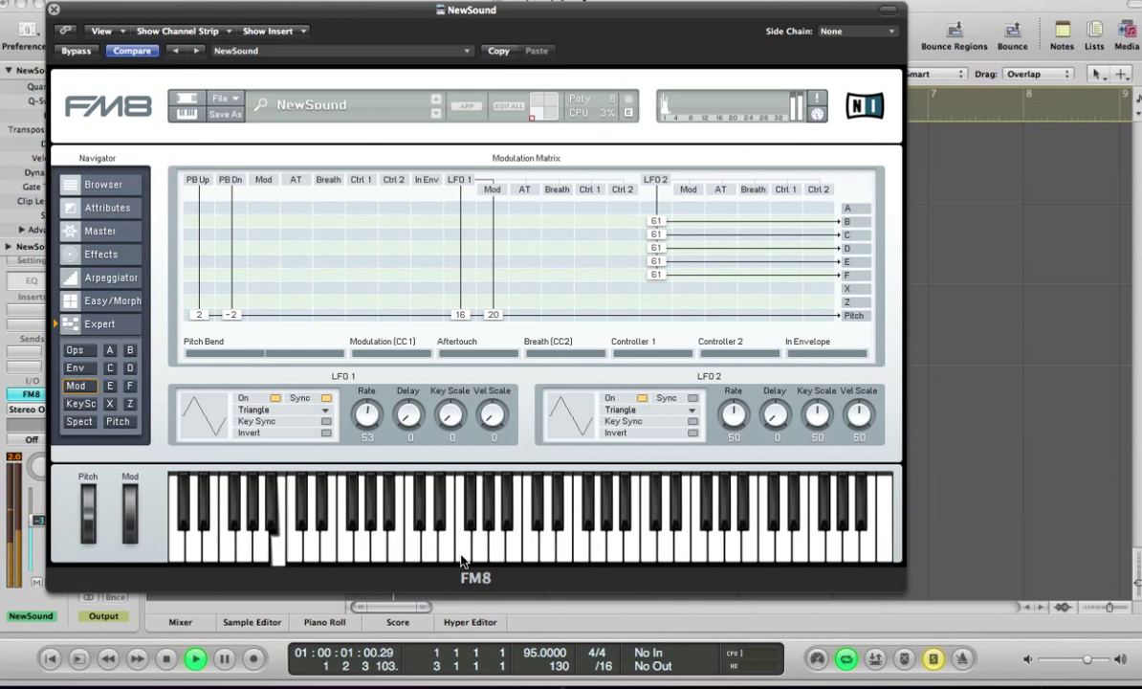
key("space")
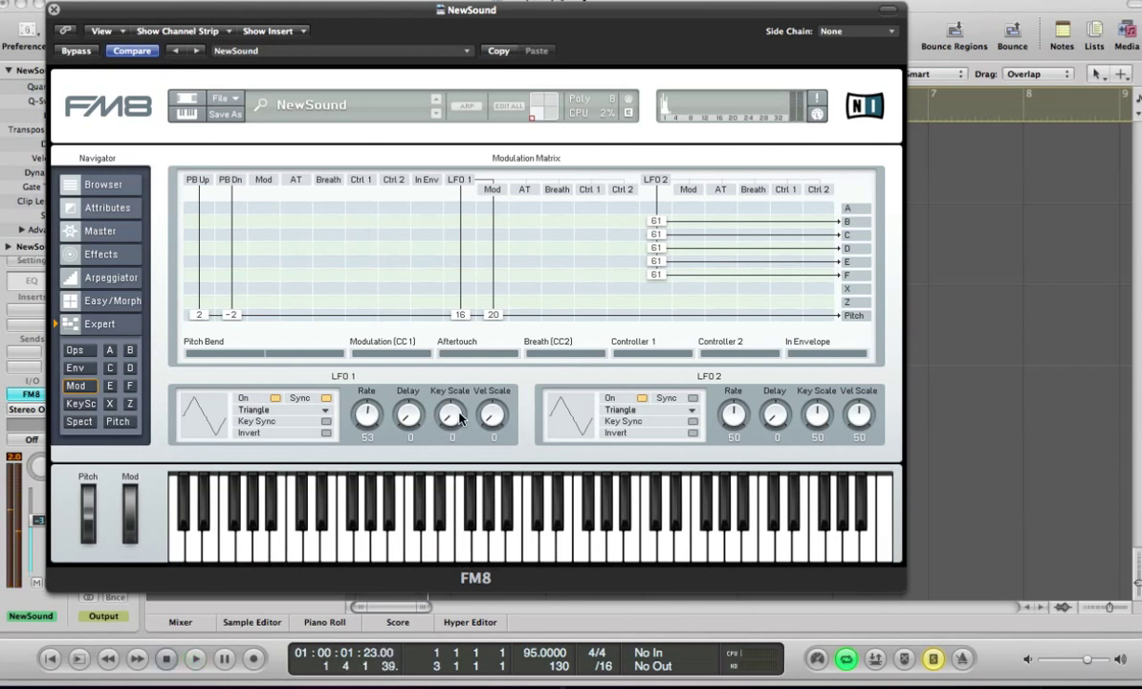
left_click(326, 421)
Switch LFO 1's waveform from Triangle to 4th Formant and audition the result
left_click(299, 411)
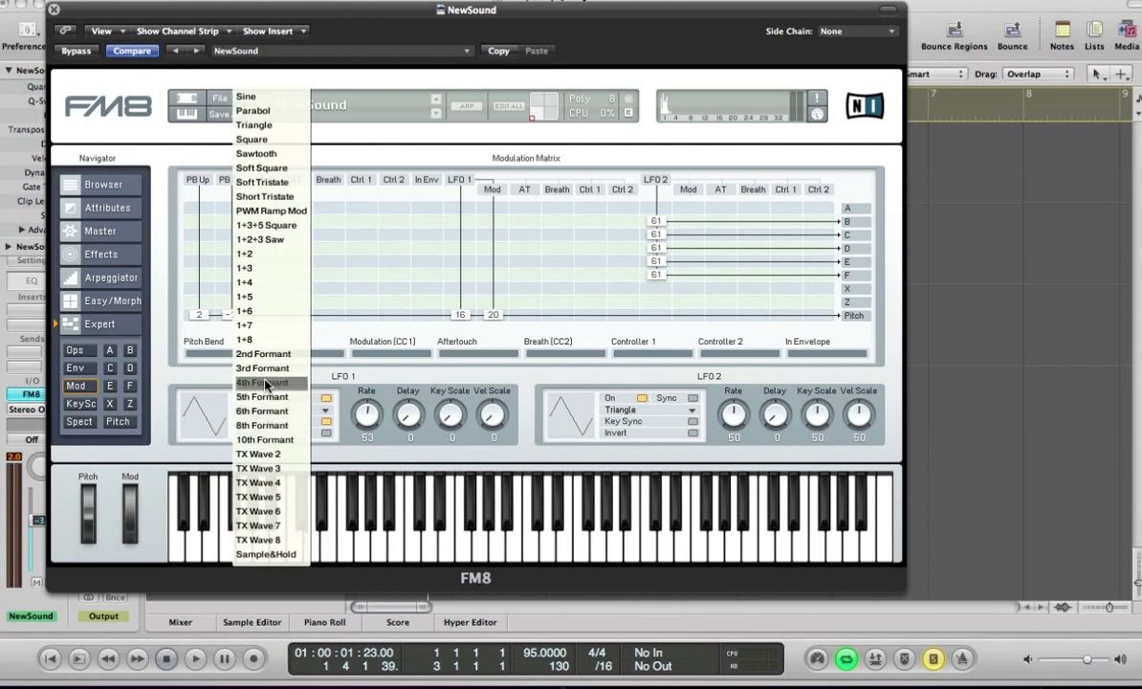
left_click(266, 383)
key("space")
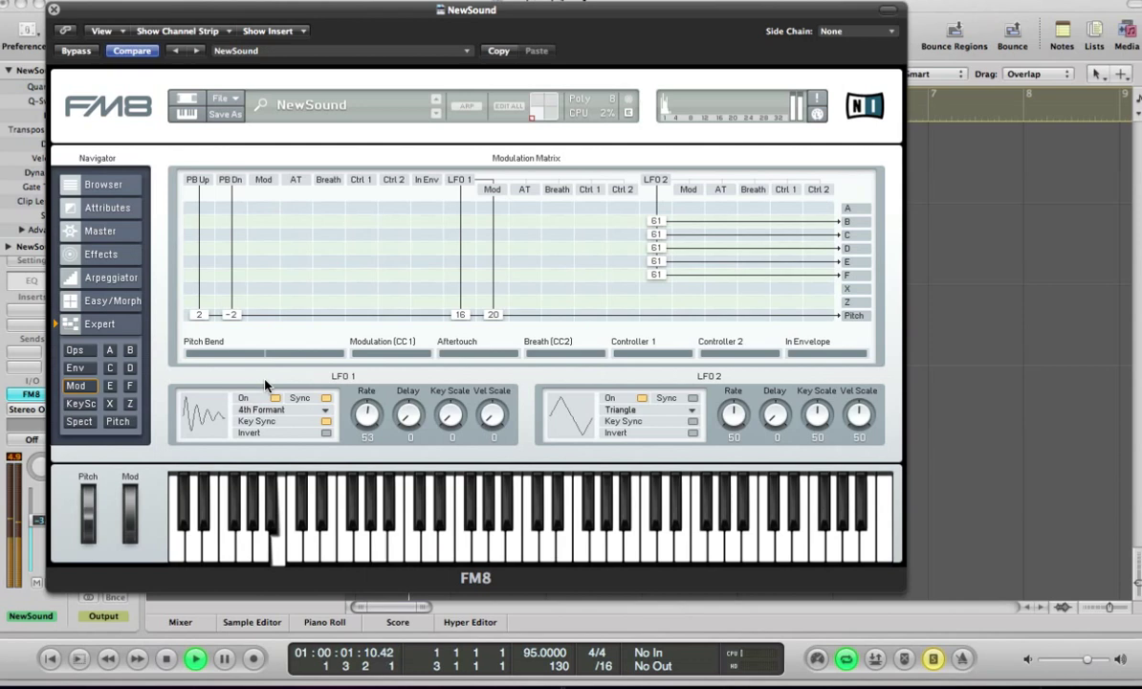
key("space")
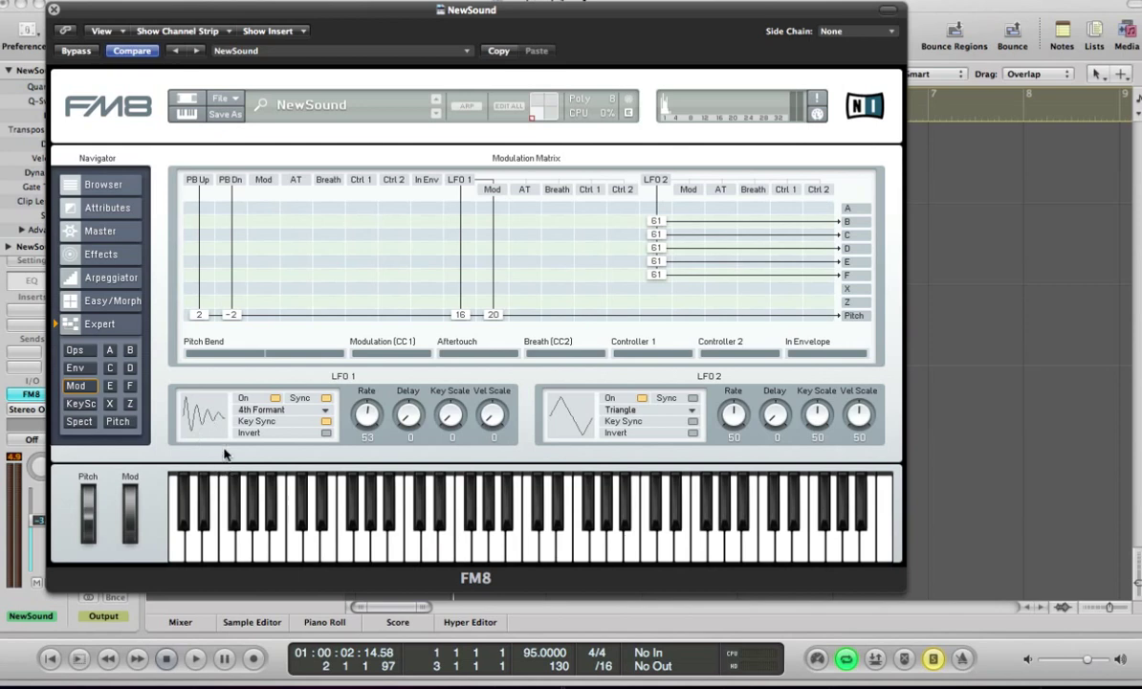
key("space")
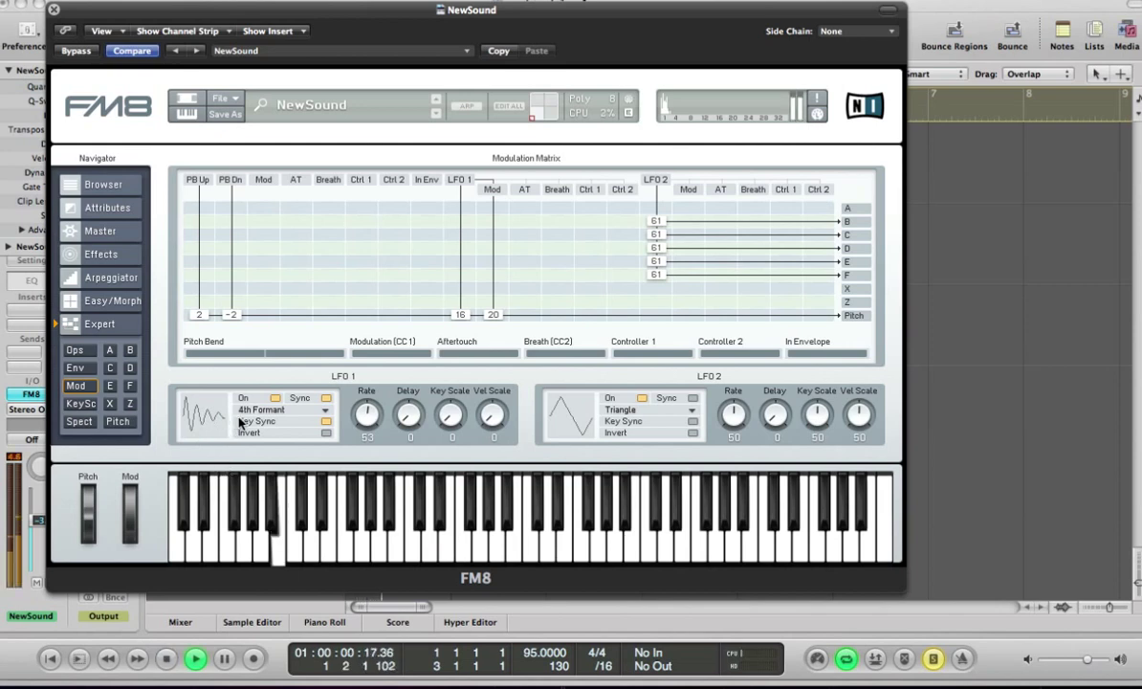
key("space")
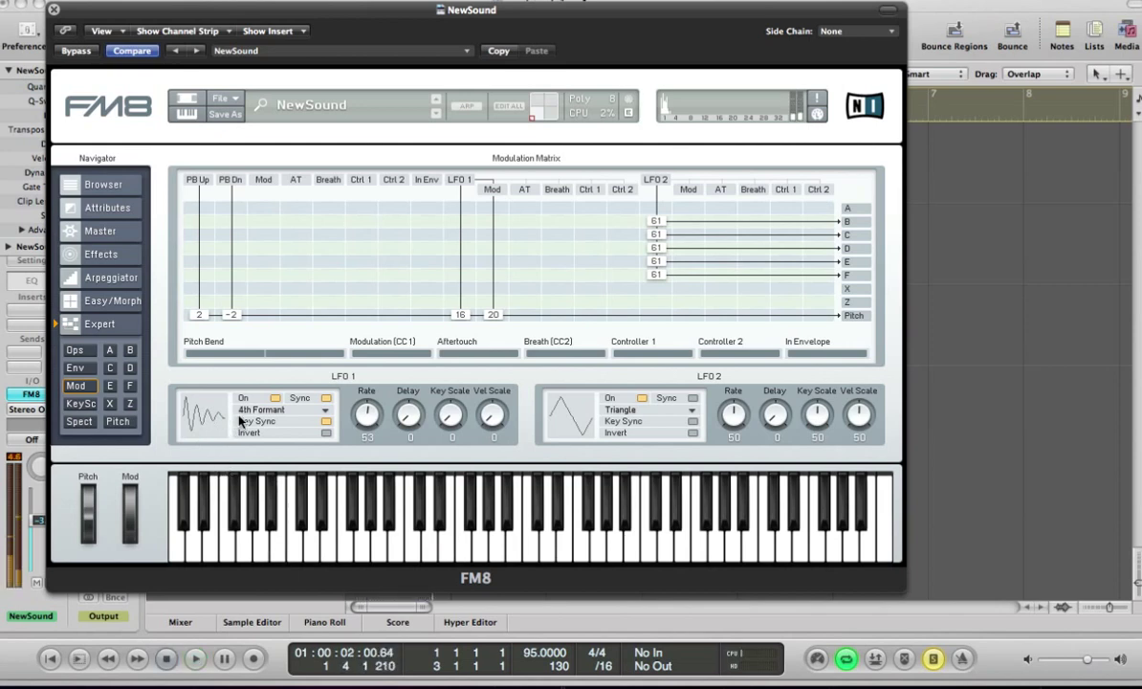
Enable Reverb with Time 57, Treble 67 and Dry/Wet 60, then audition it
left_click(101, 253)
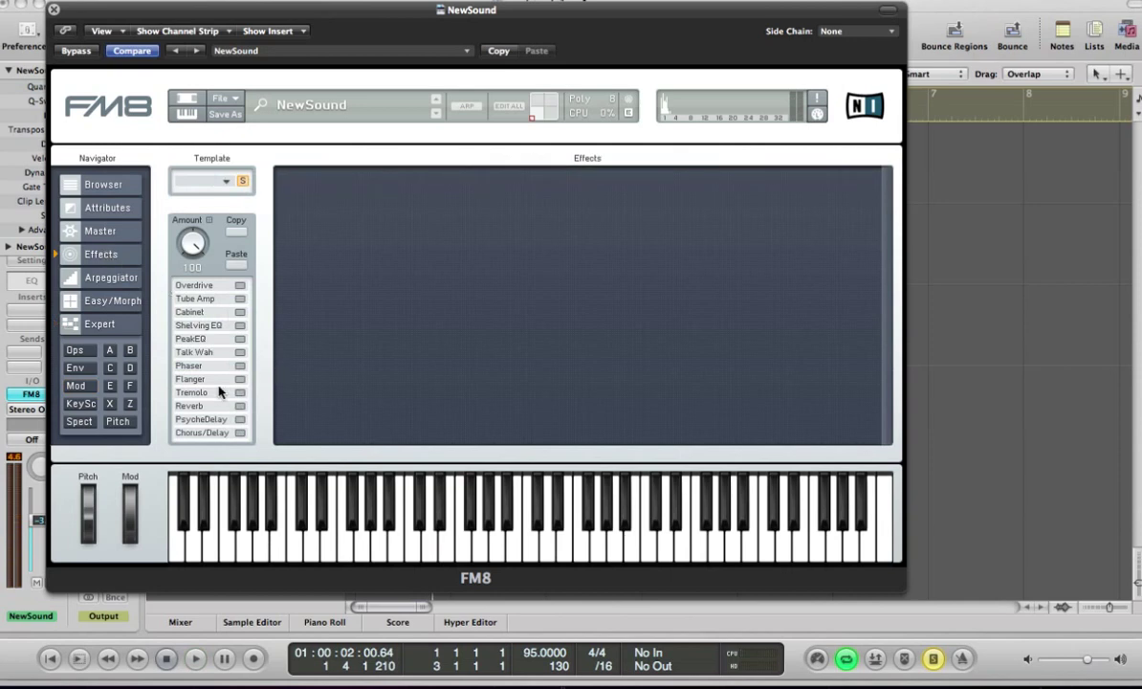
left_click(239, 406)
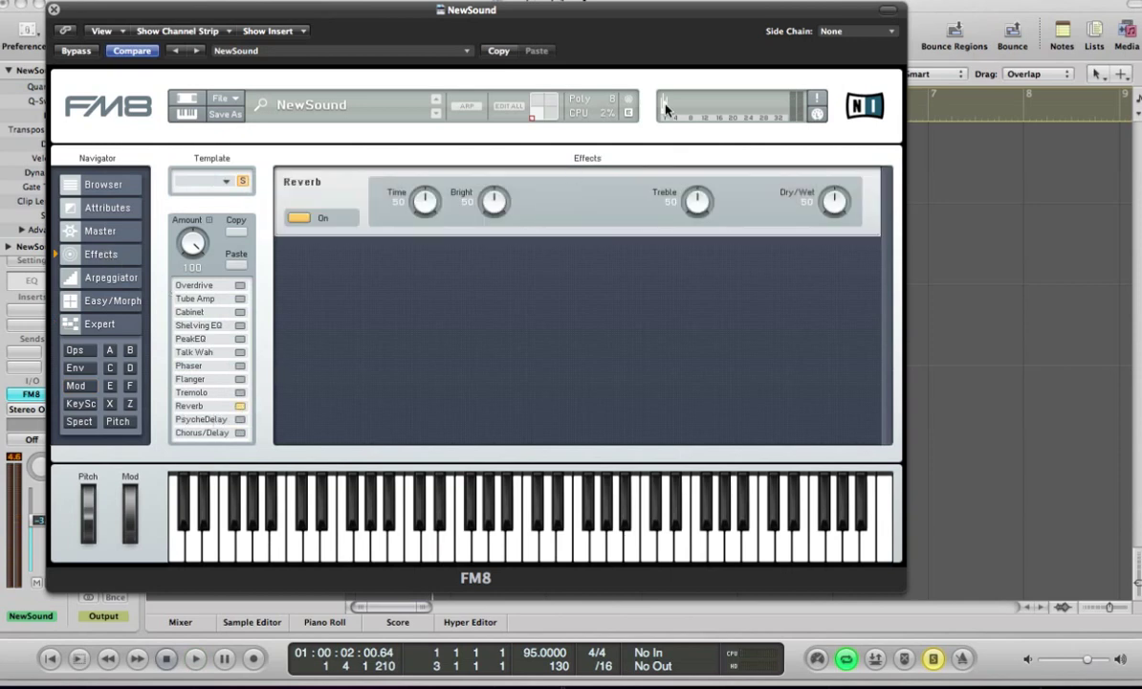
left_click_drag(427, 206, 430, 199)
left_click_drag(705, 194, 691, 188)
left_click_drag(851, 220, 842, 198)
key("space")
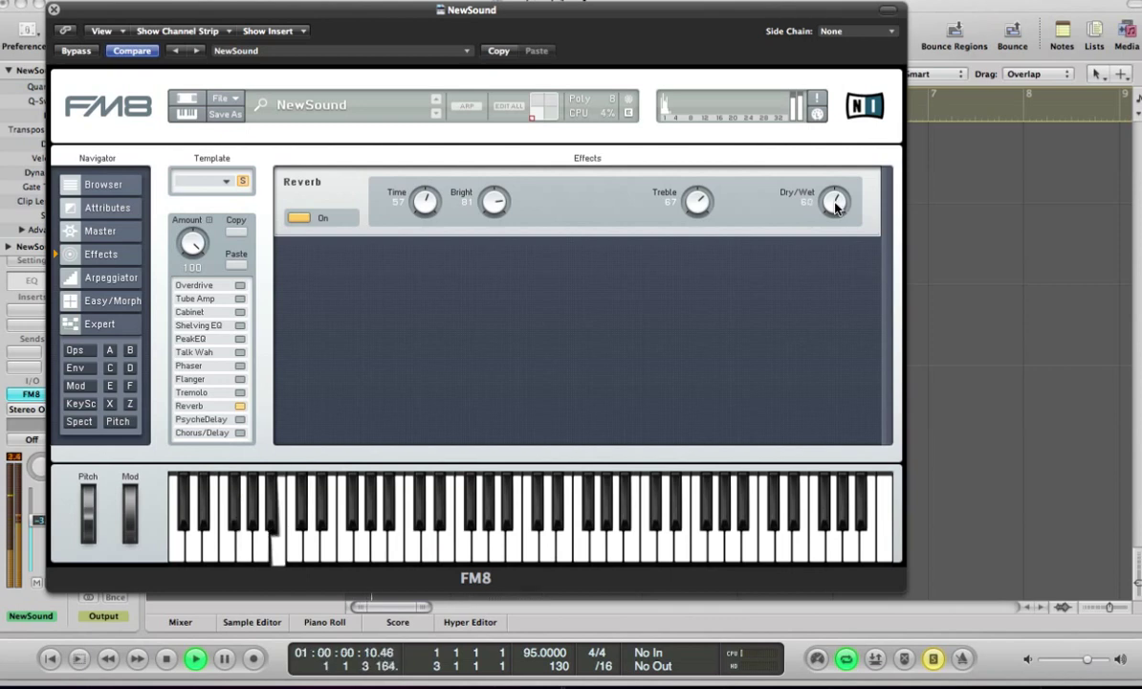
key("space")
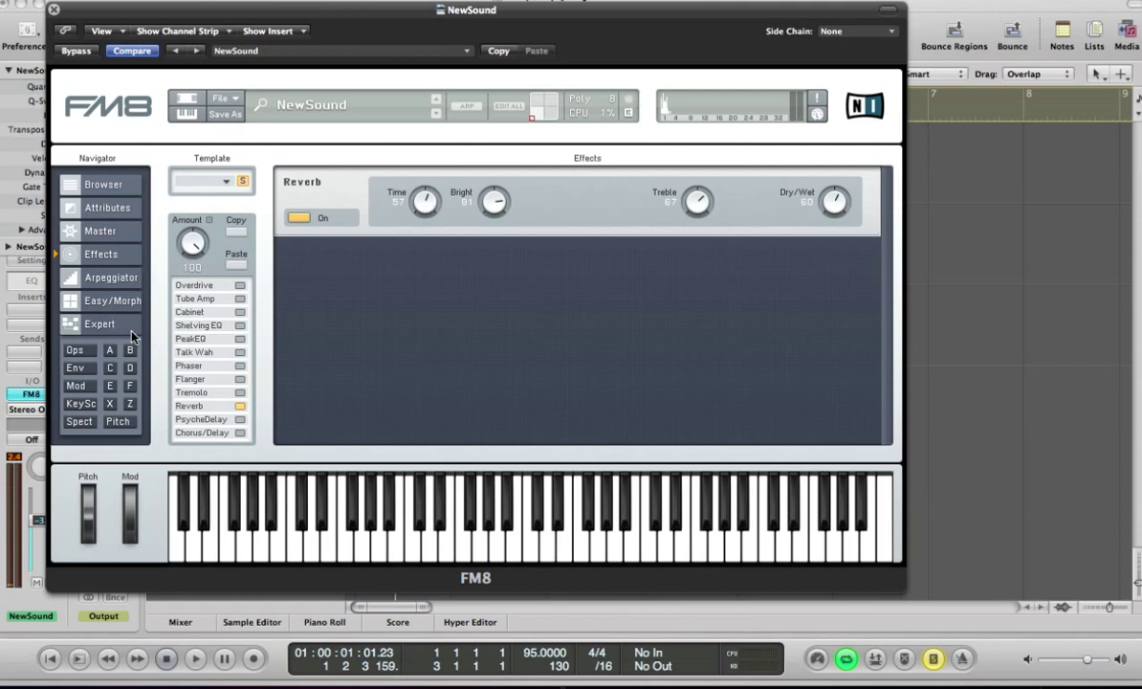
Step through Mod, Env and Ops to reach operator Z's filter Expert page
left_click(82, 386)
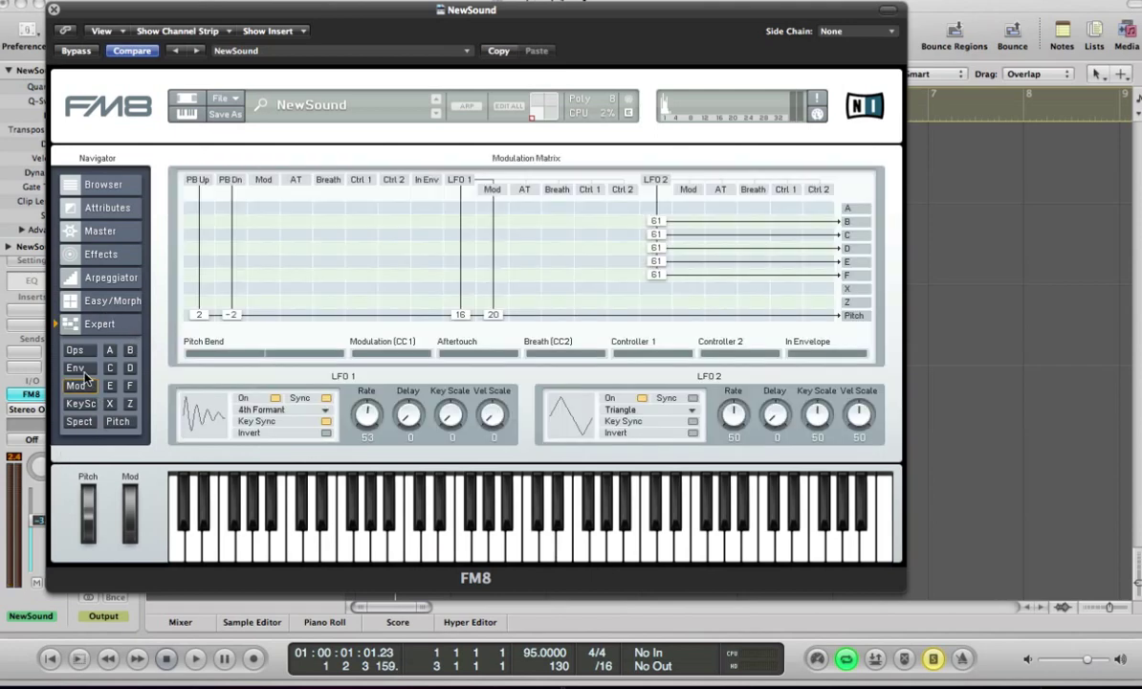
left_click(78, 367)
left_click(77, 350)
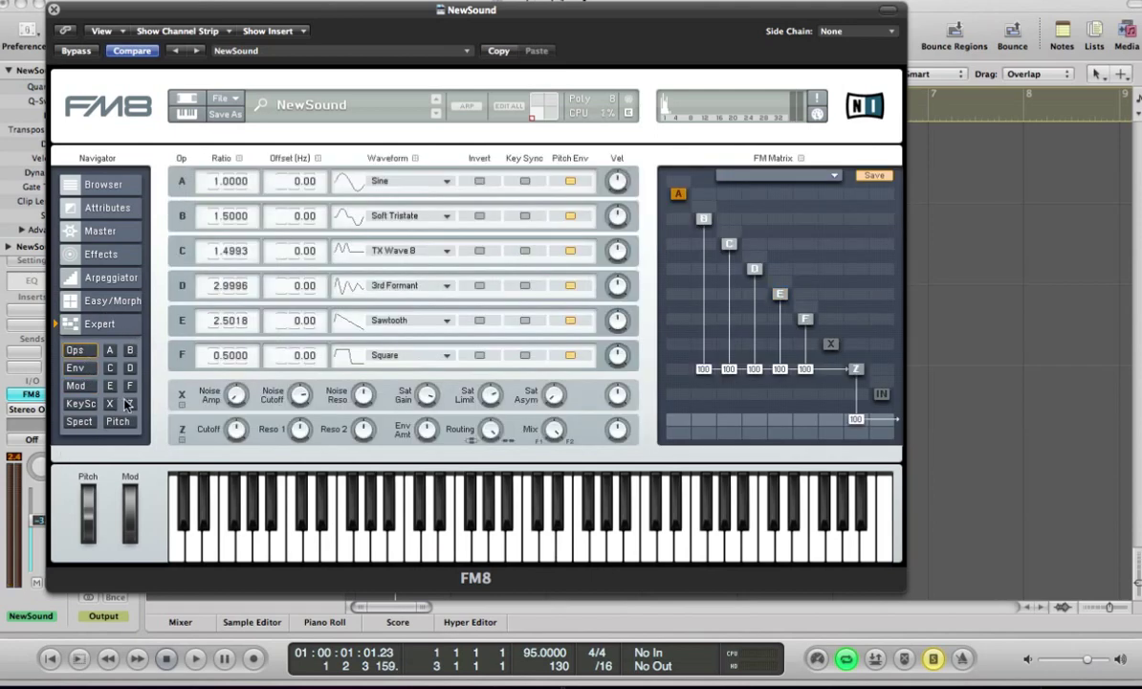
left_click(128, 402)
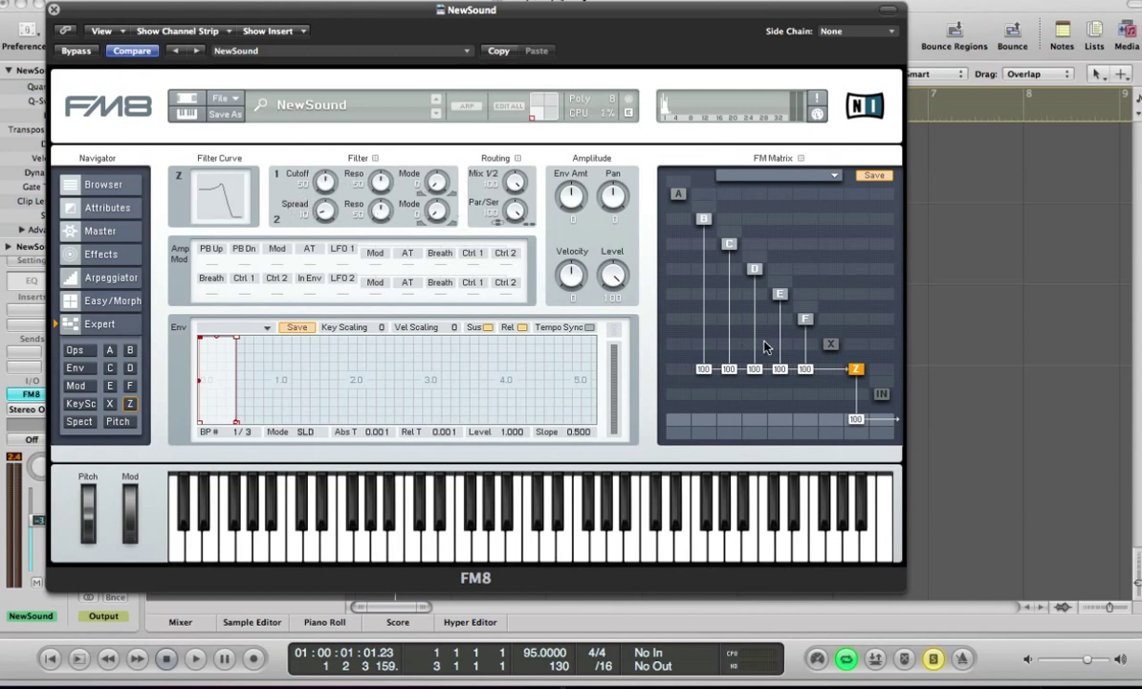
Lower filter Z's cutoff to 14, trim resonance, widen spread to 12, and set Env Amt to 100
left_click_drag(302, 167, 323, 184)
key("space")
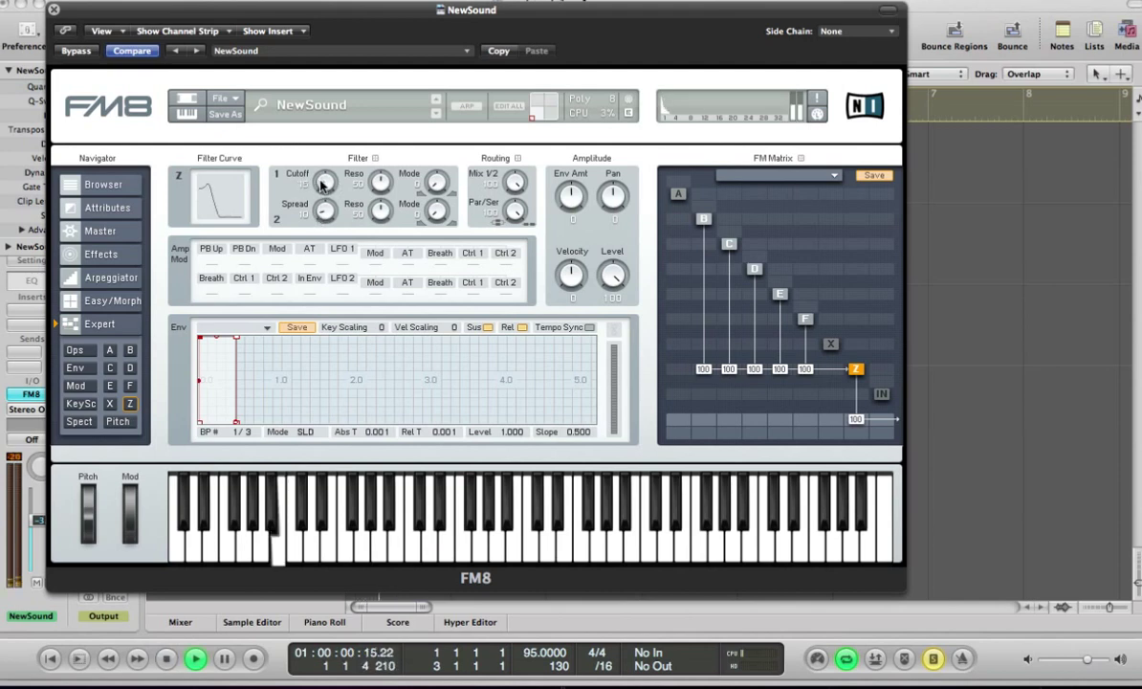
left_click_drag(379, 181, 373, 196)
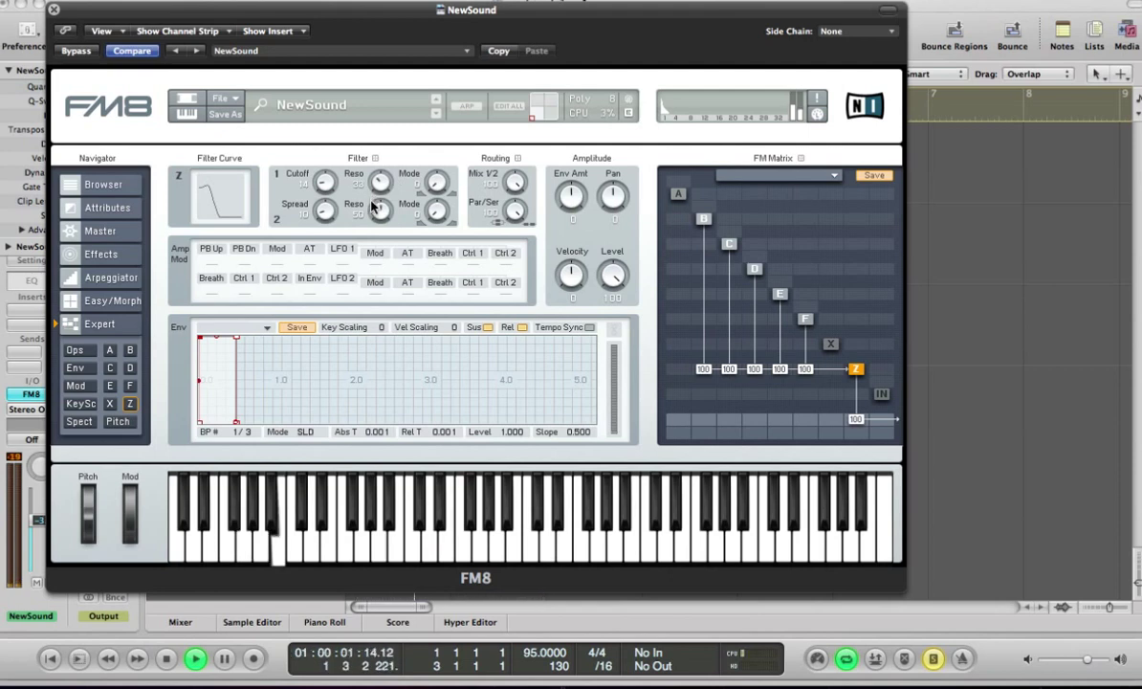
left_click_drag(319, 205, 337, 217)
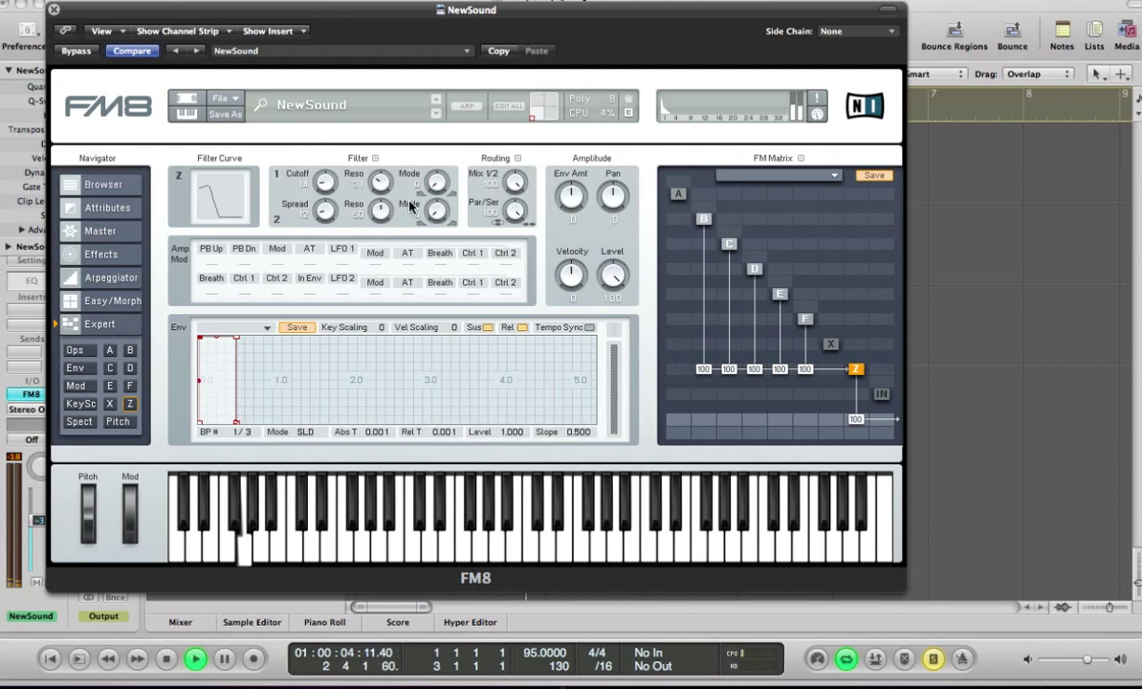
key("space")
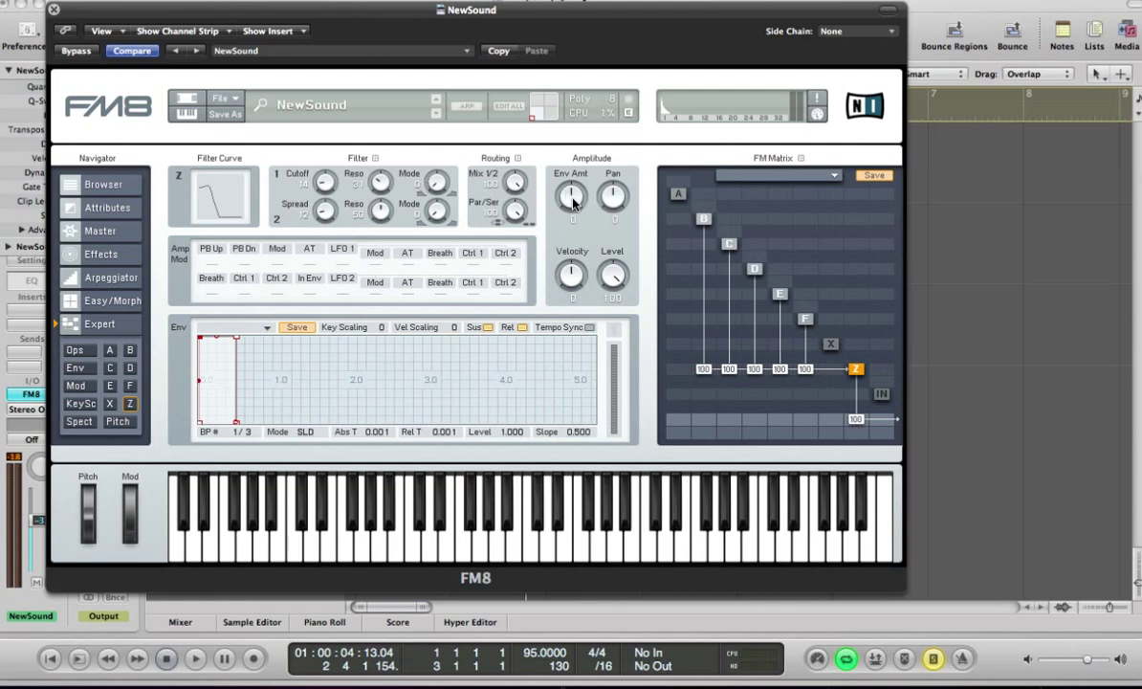
left_click_drag(575, 201, 574, 163)
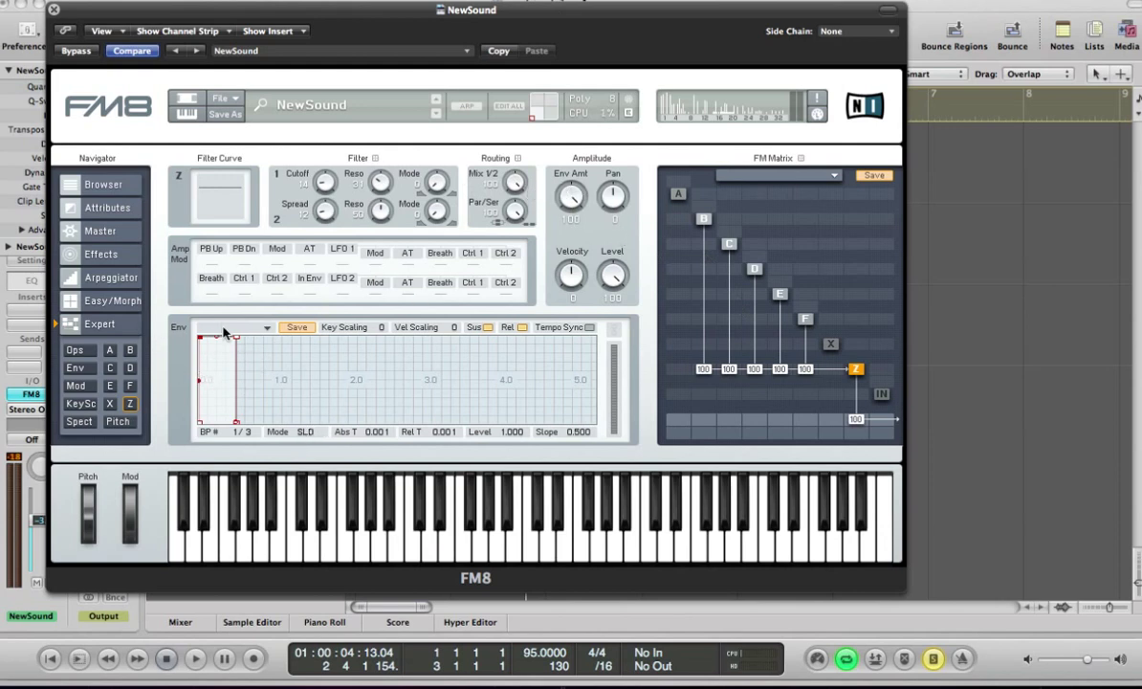
Make filter Z's envelope fall to level 0 at 2.5 s, then set Reso 22 and Cutoff 11
key("space")
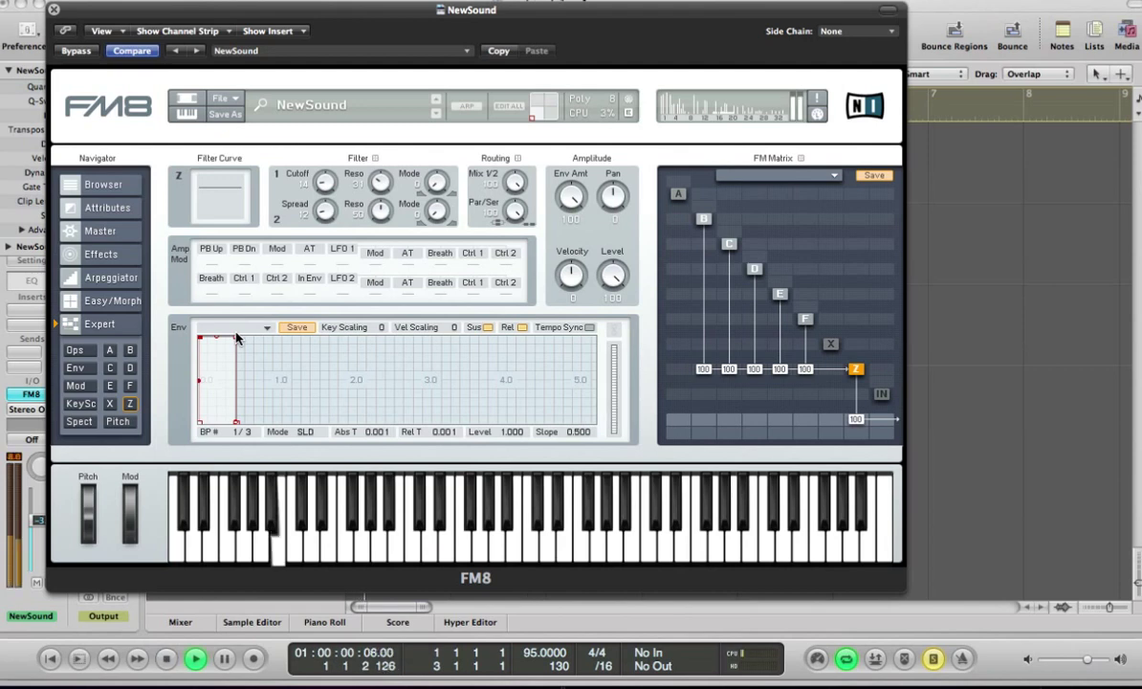
key("space")
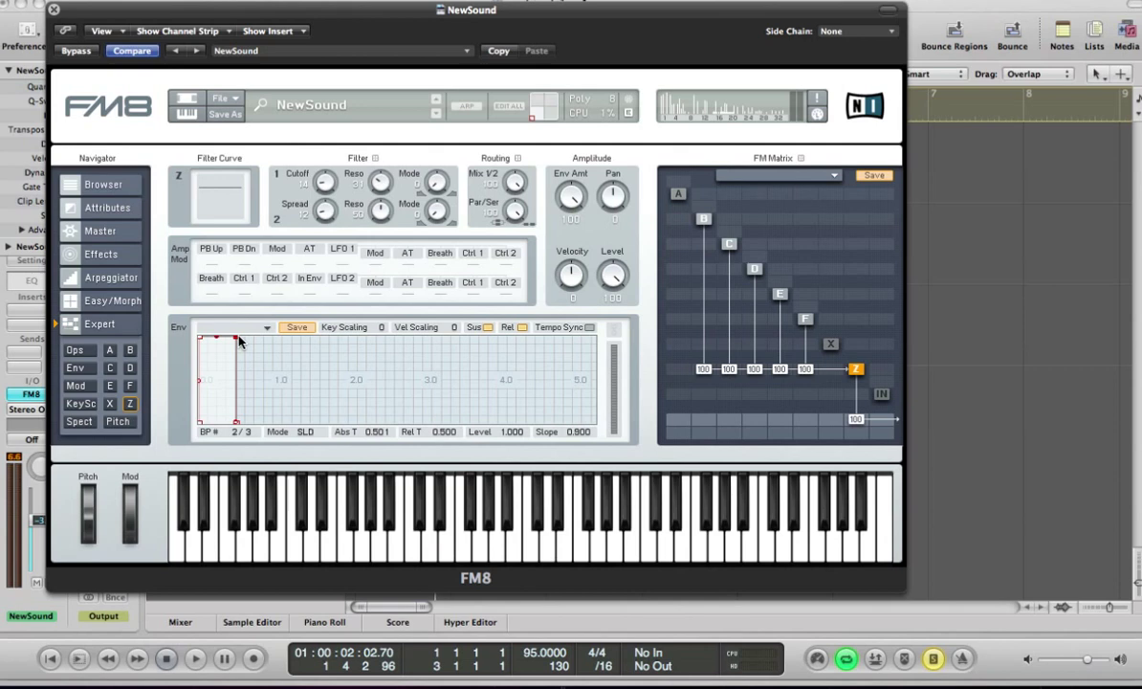
left_click_drag(239, 341, 386, 424)
key("space")
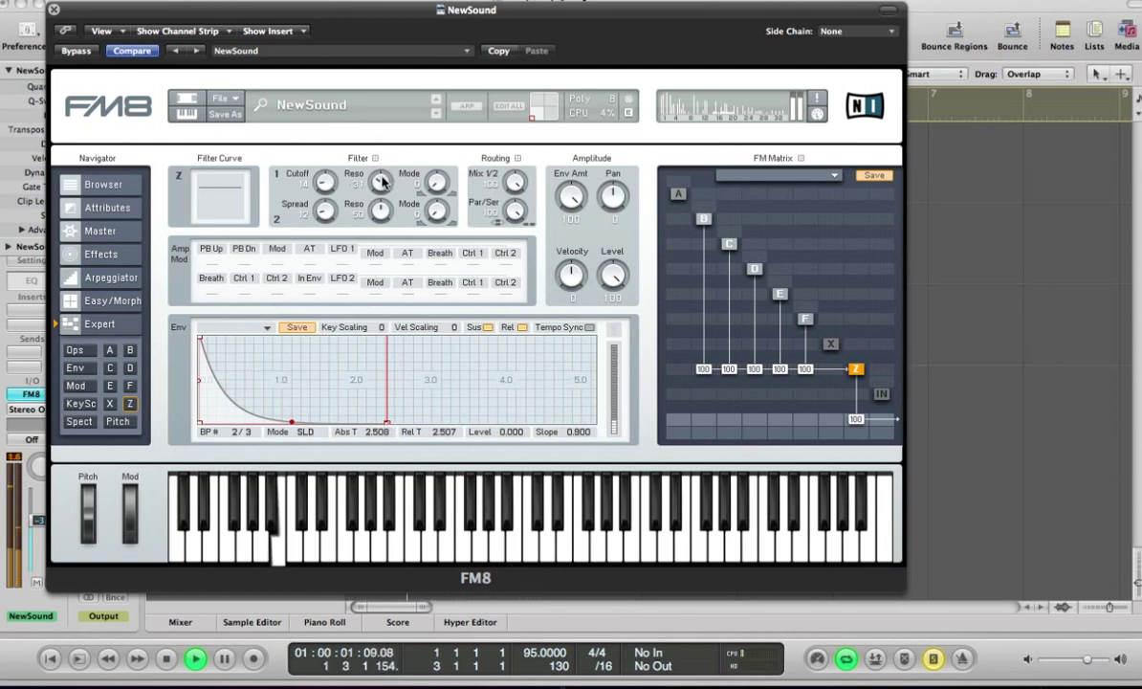
left_click_drag(380, 182, 382, 191)
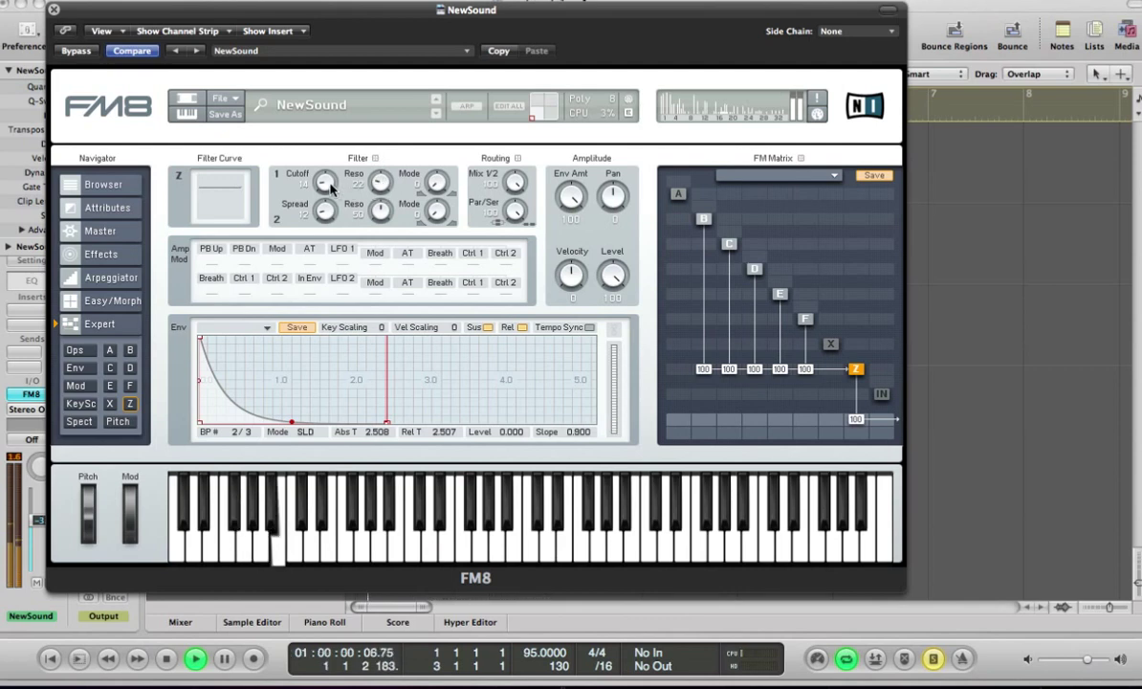
left_click_drag(331, 188, 327, 191)
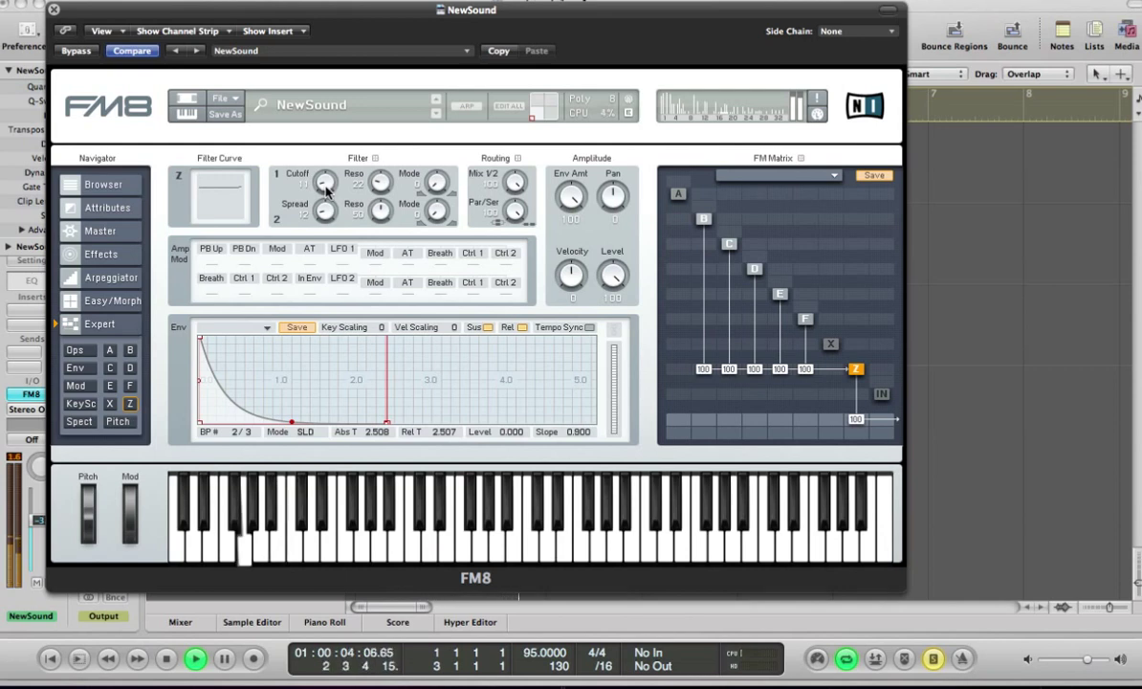
Set FM Matrix amounts B→C 16, B→D 23 and F→B 71, auditioning each change
key("space")
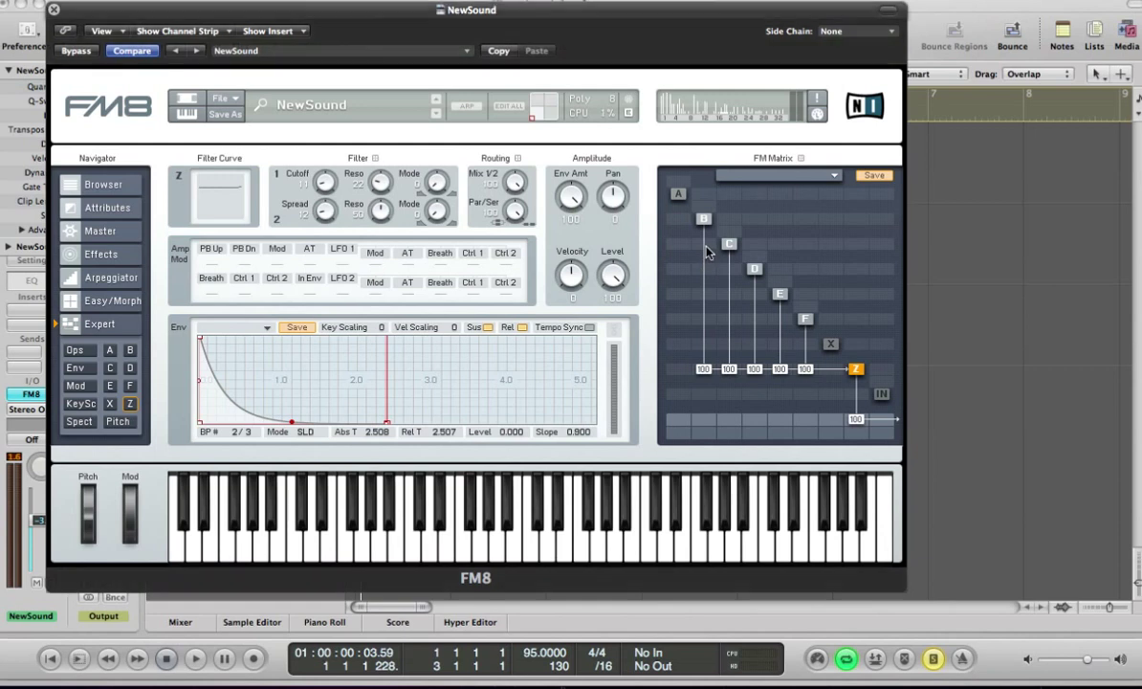
left_click_drag(707, 246, 711, 243)
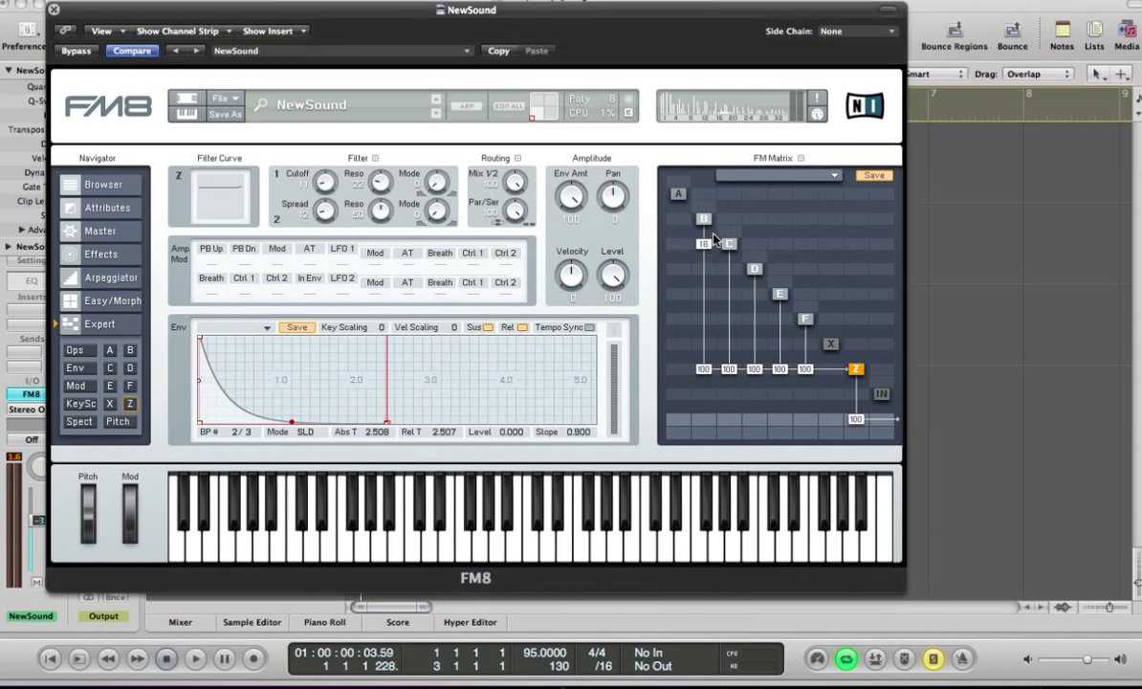
key("space")
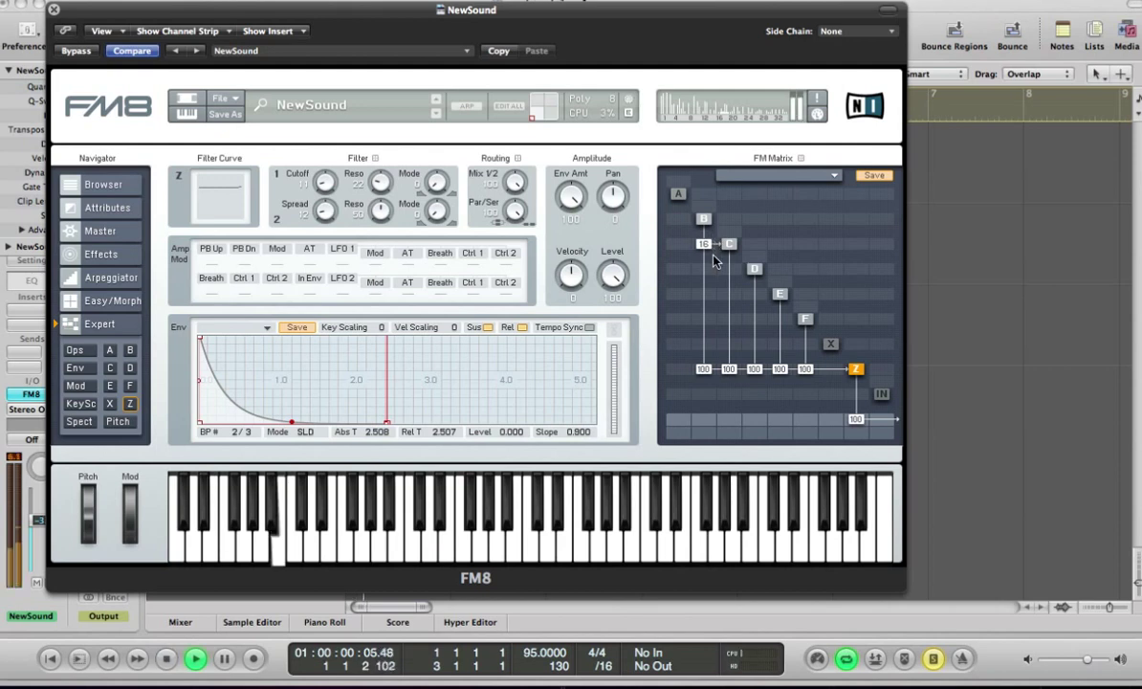
key("space")
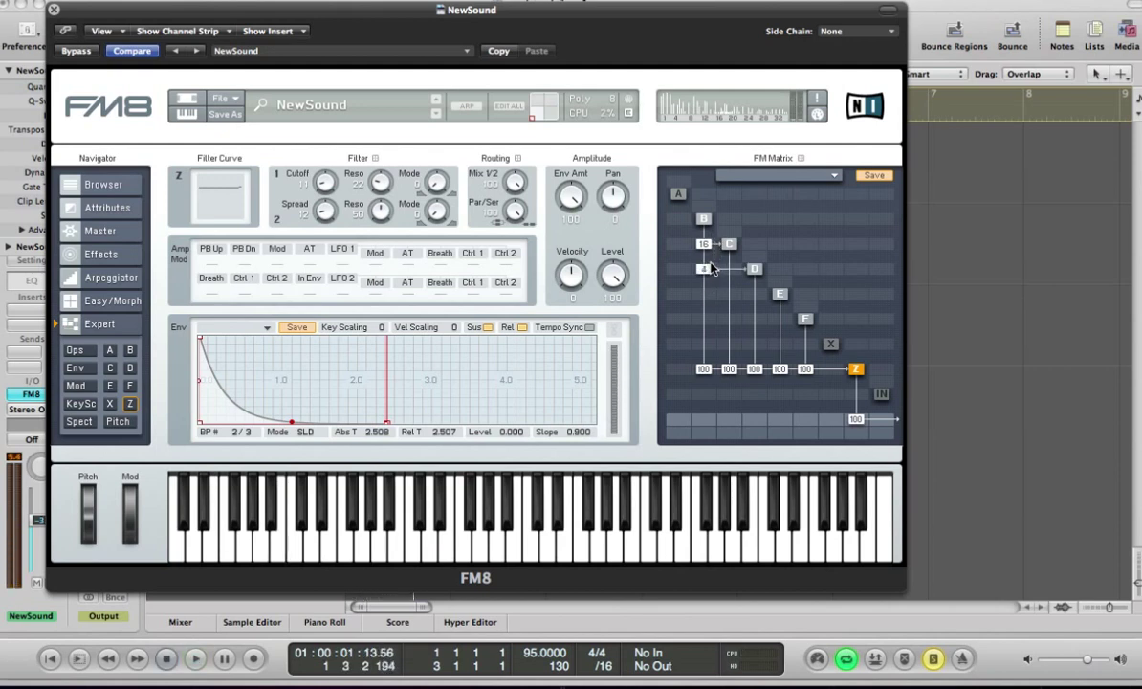
left_click_drag(710, 269, 718, 256)
key("space")
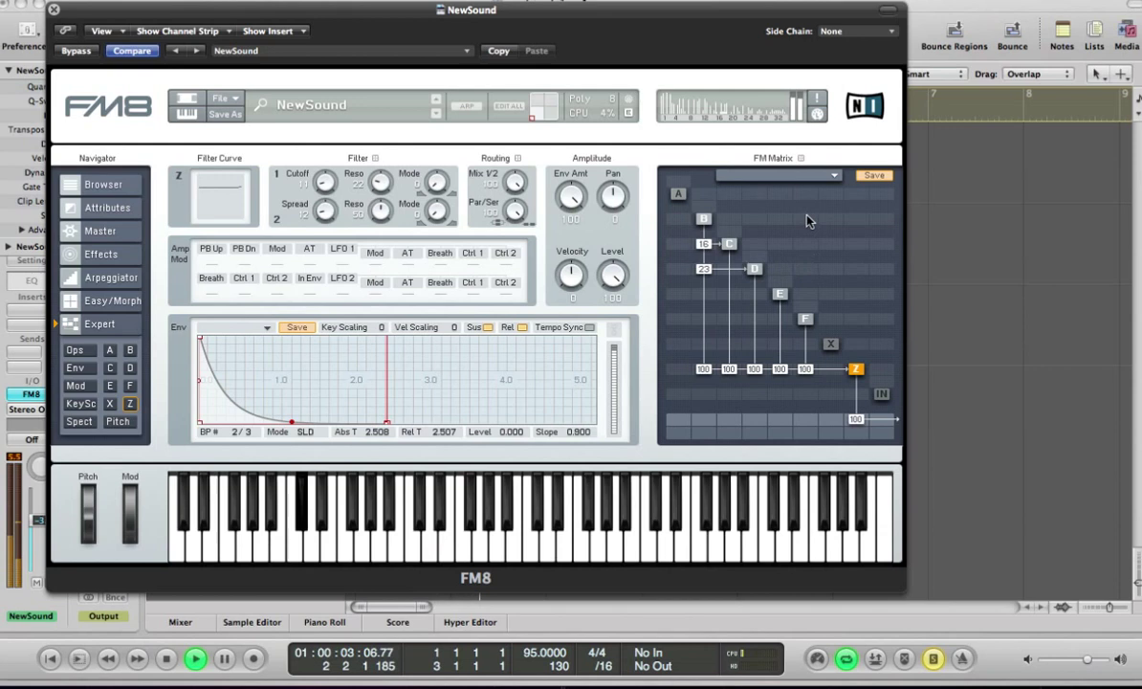
key("space")
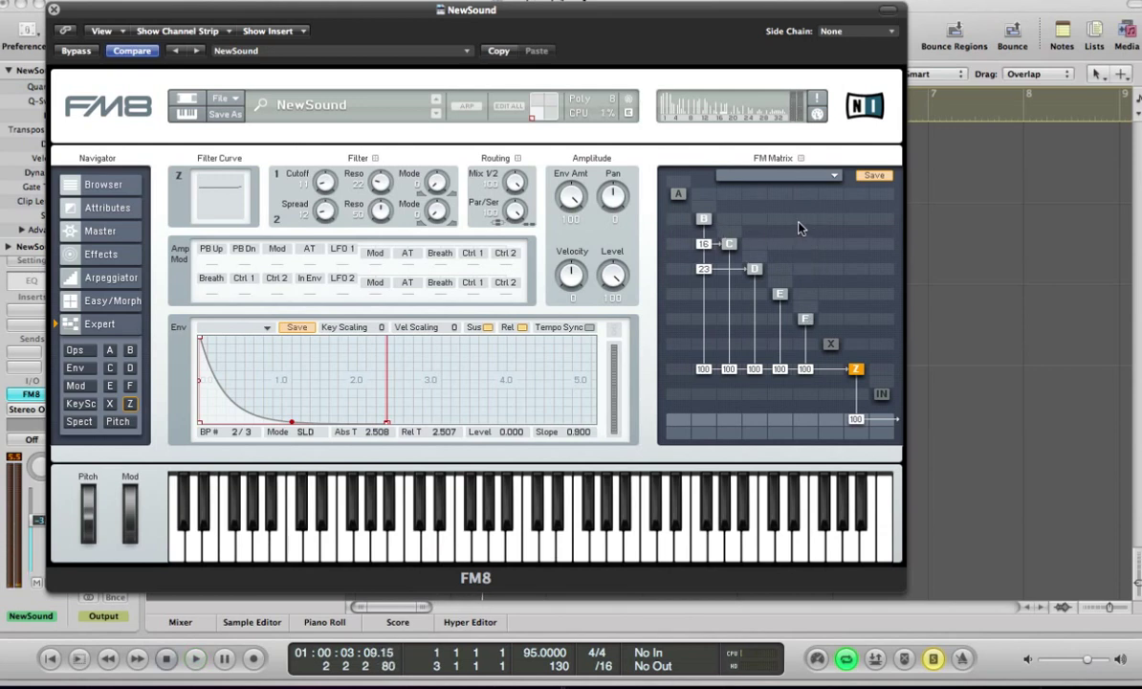
left_click_drag(803, 220, 819, 169)
key("space")
key("space")
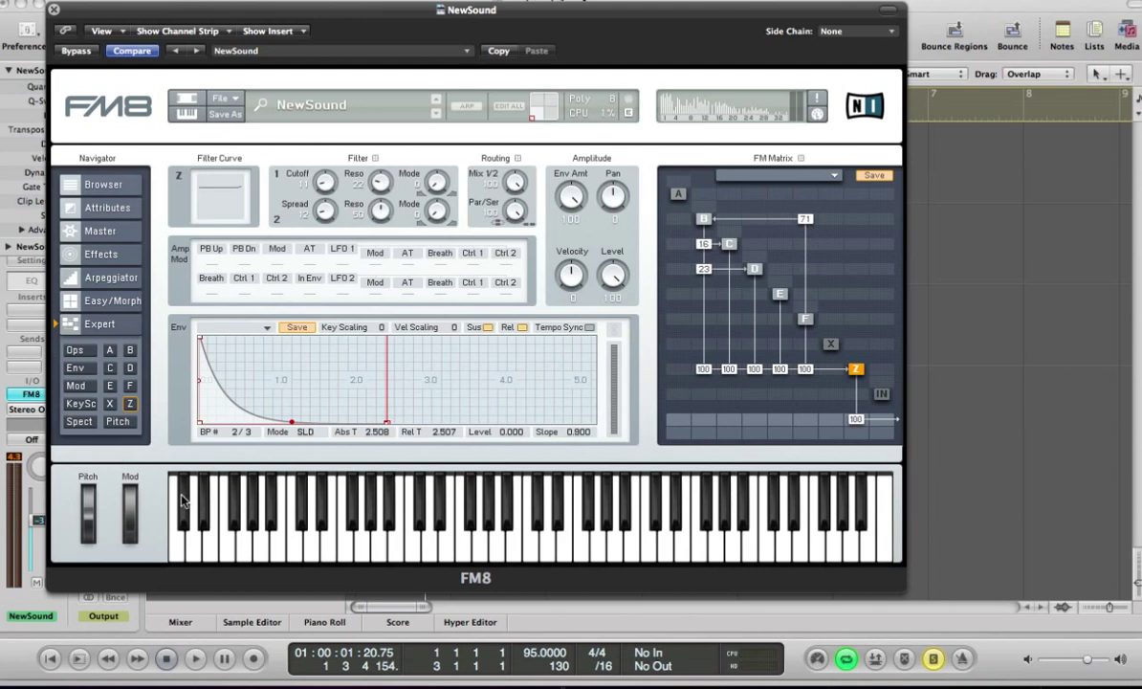
Audition the finished patch, close the FM8 window, and play the full arrangement
key("space")
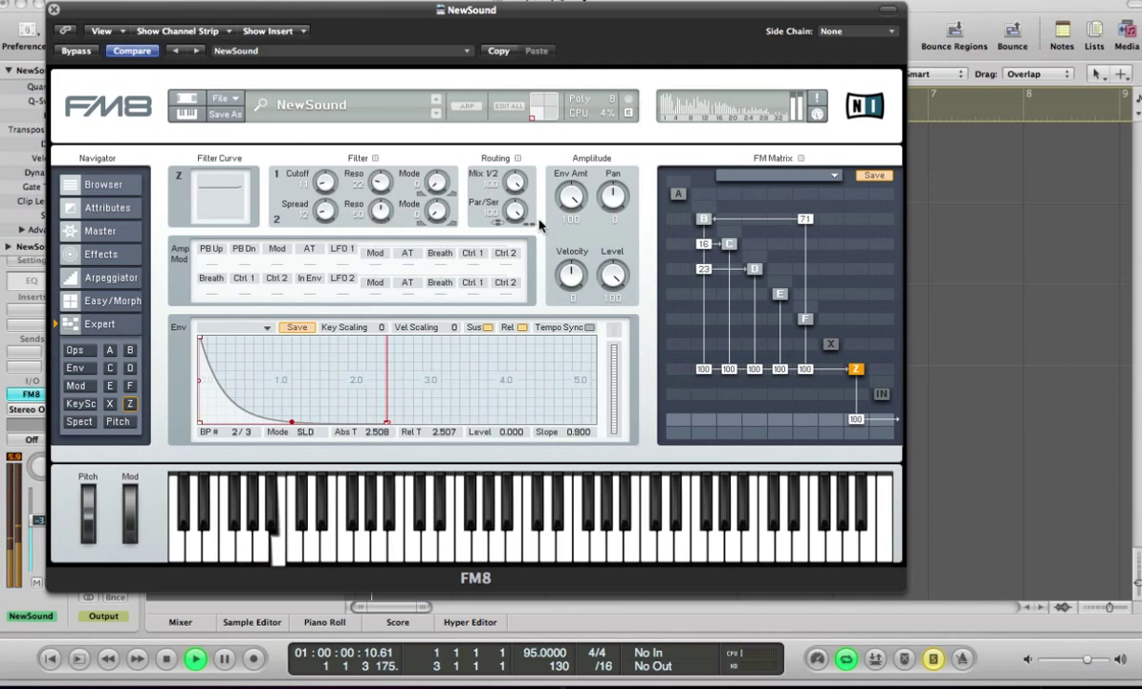
key("space")
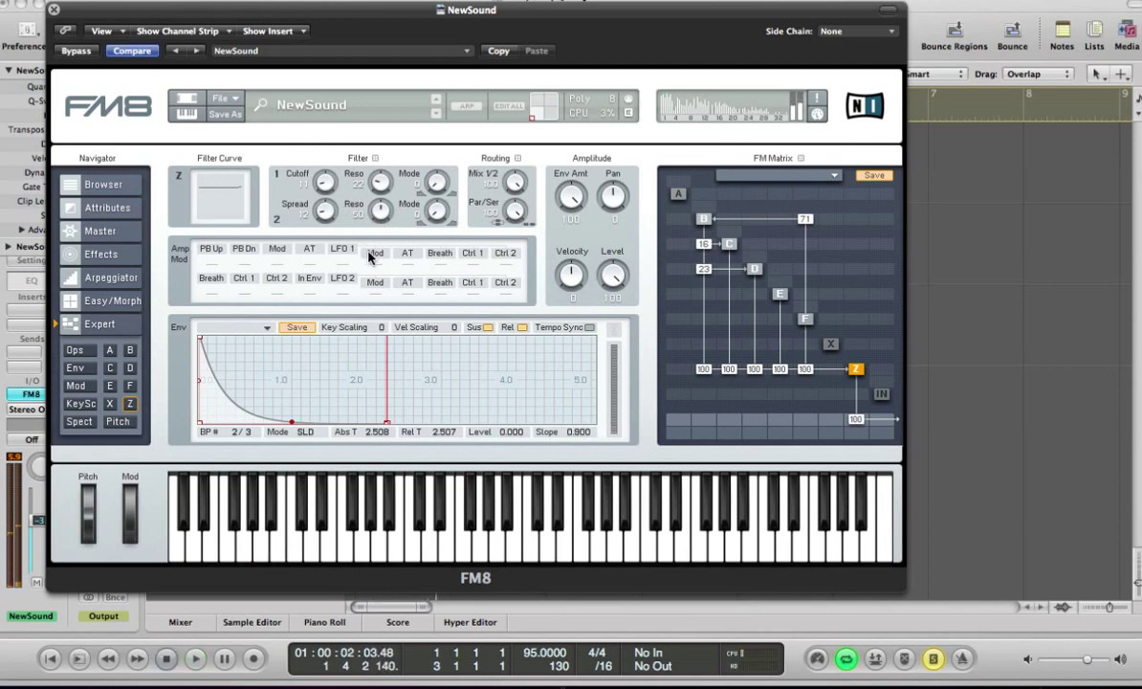
key("v")
key("space")
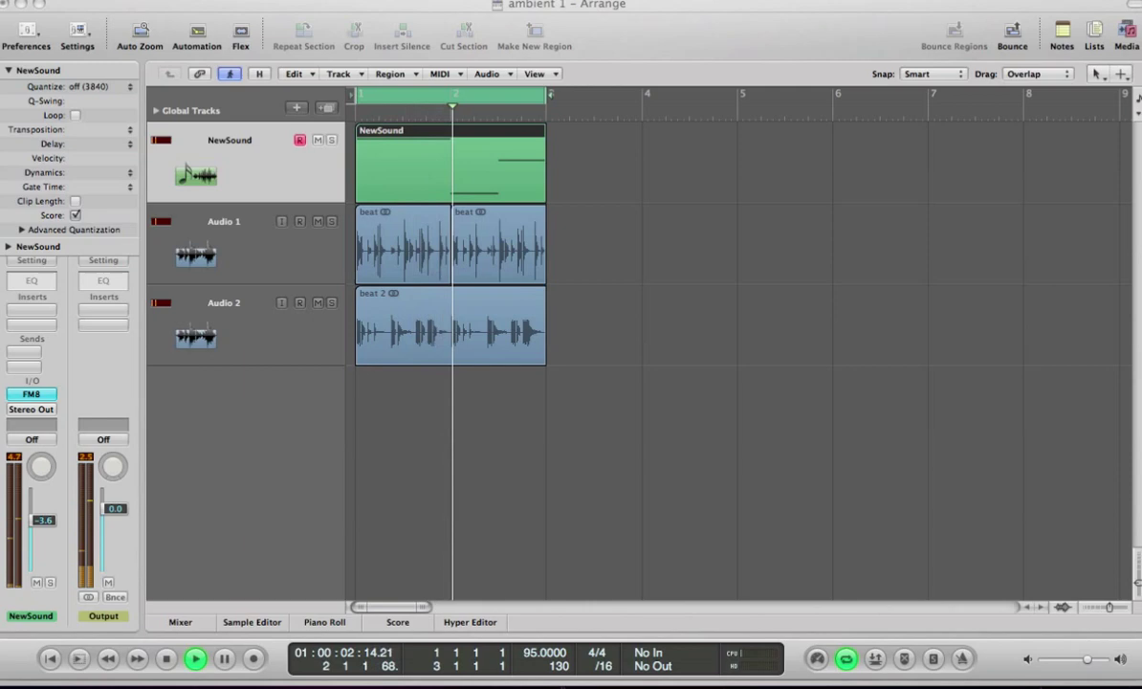
Select the beat 2 region, stop playback, and reopen FM8 on its Mod page
left_click(364, 350)
key("space")
key("v")
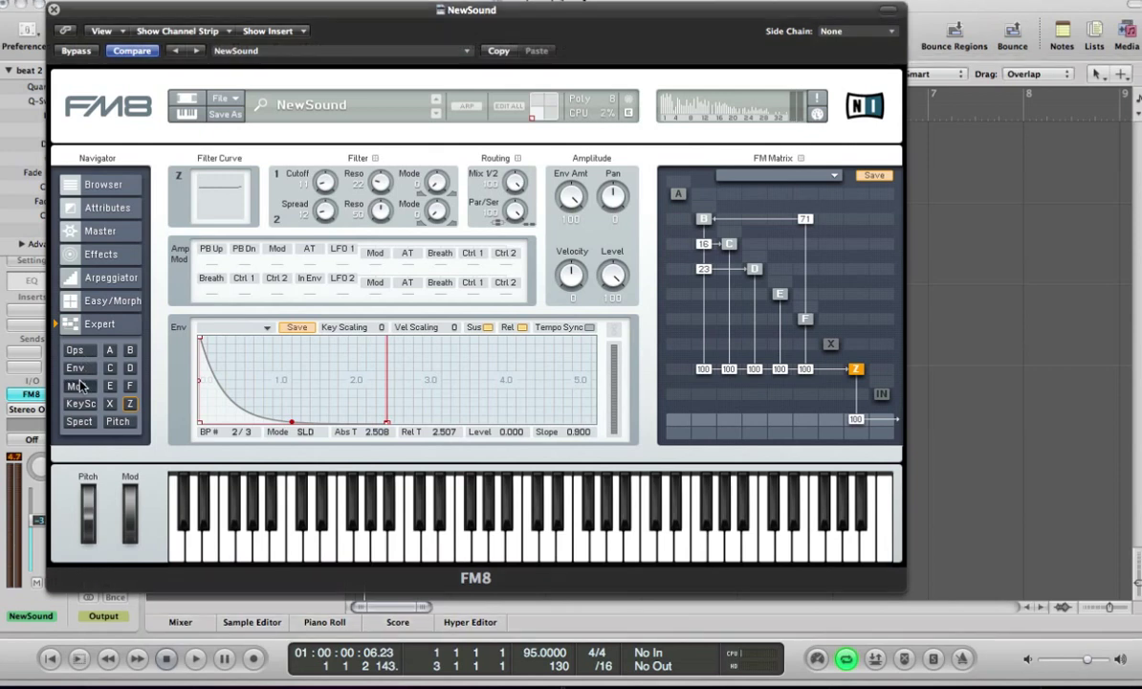
left_click(76, 386)
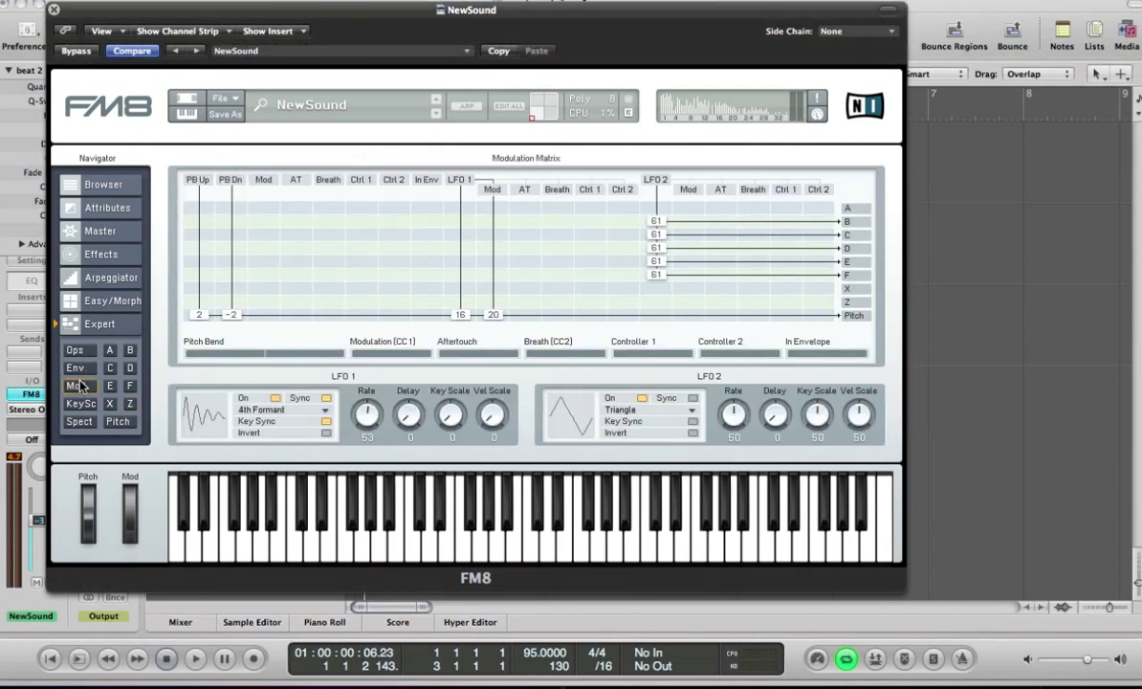